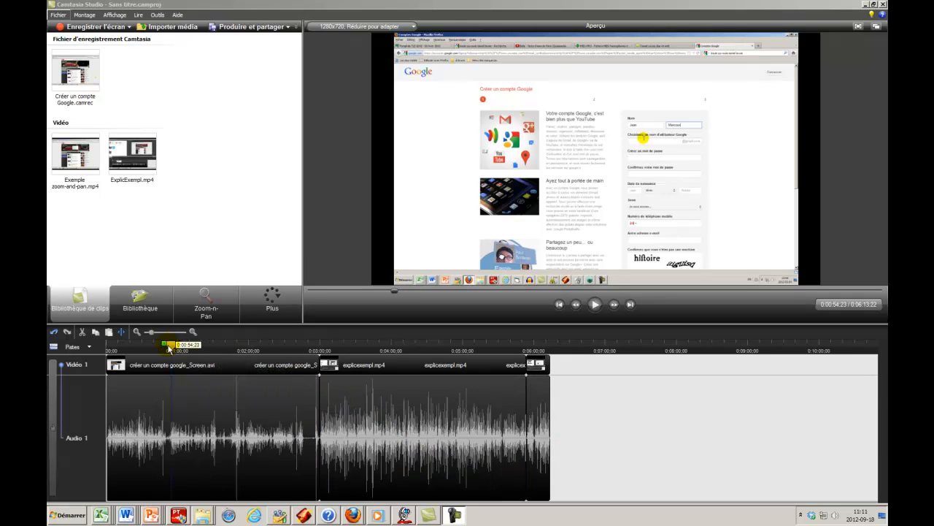
Step: Add an arrow callout to the timeline at 0:00:52;07
mouse_move(170, 347)
mouse_down()
mouse_move(201, 347)
mouse_move(170, 350)
mouse_up()
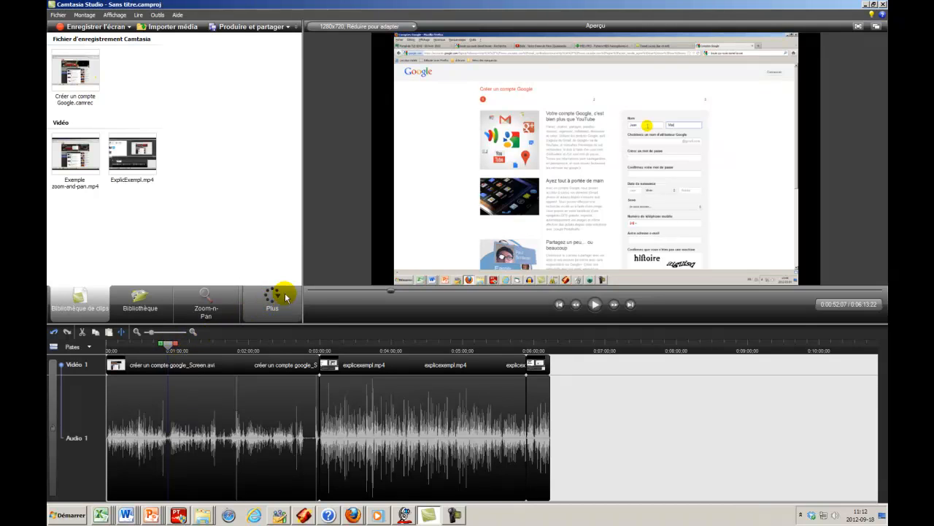
click(270, 310)
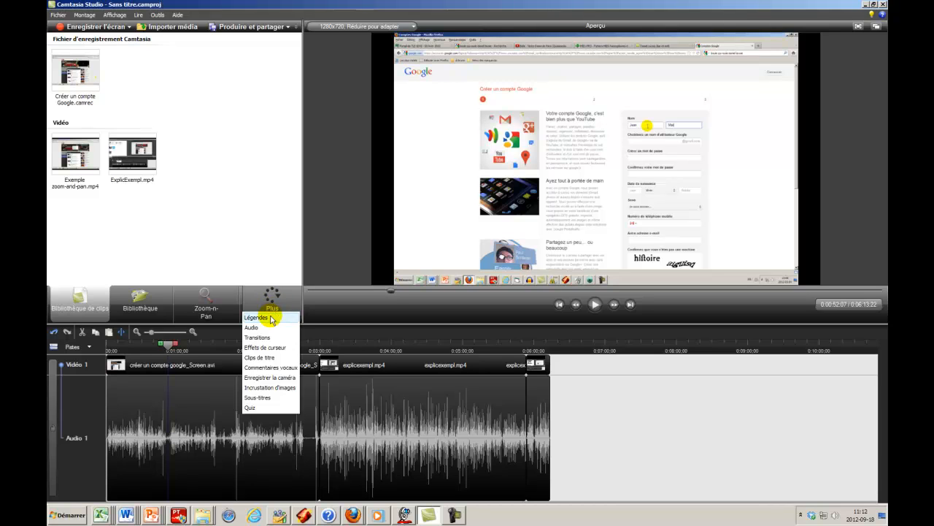
click(257, 318)
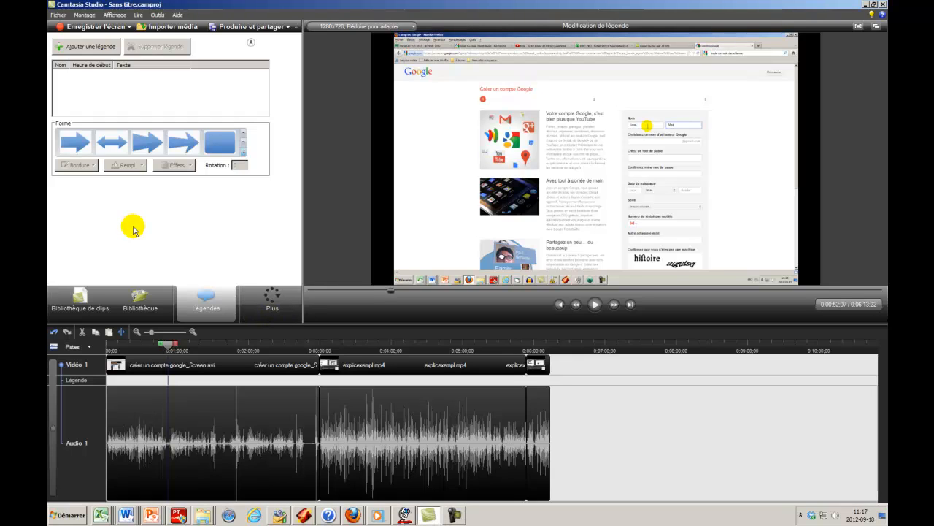
click(88, 51)
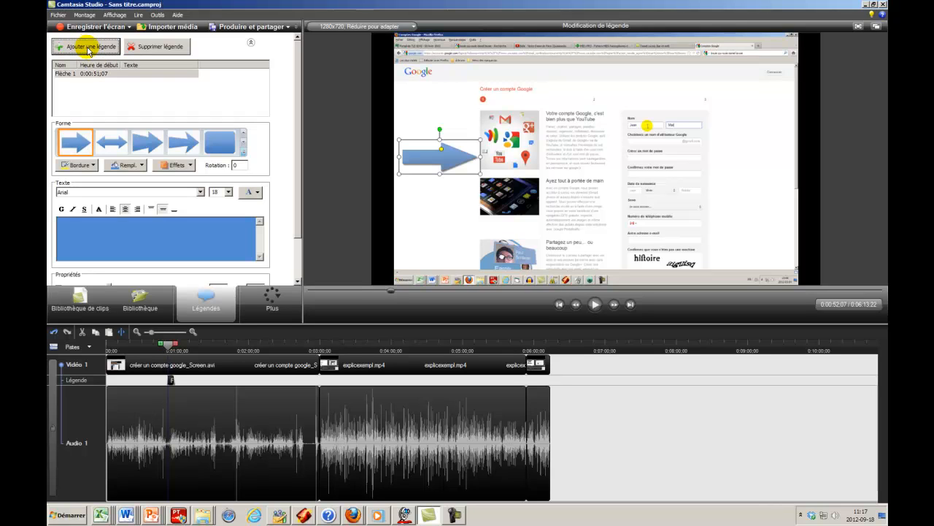
click(75, 140)
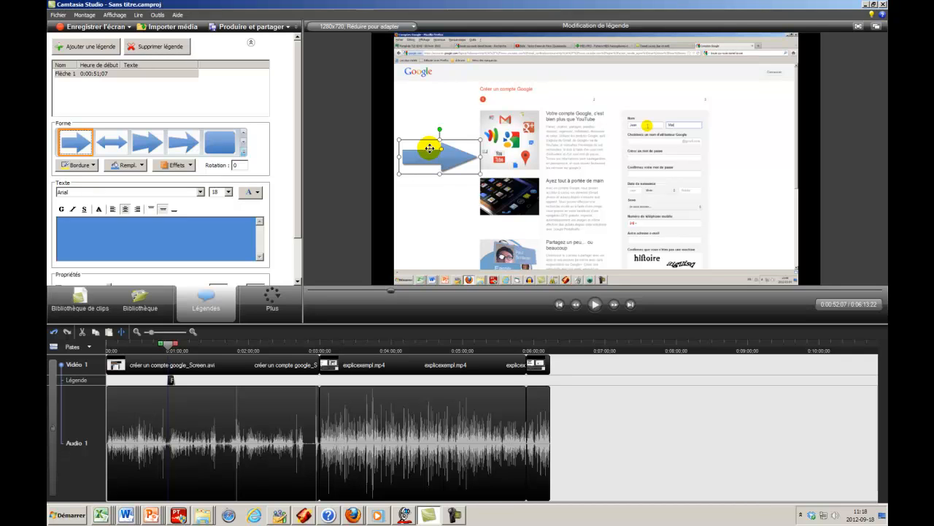
Step: Change the callout's shape to Flèche étroite, move it beside the phone picture and make it slightly taller
click(243, 150)
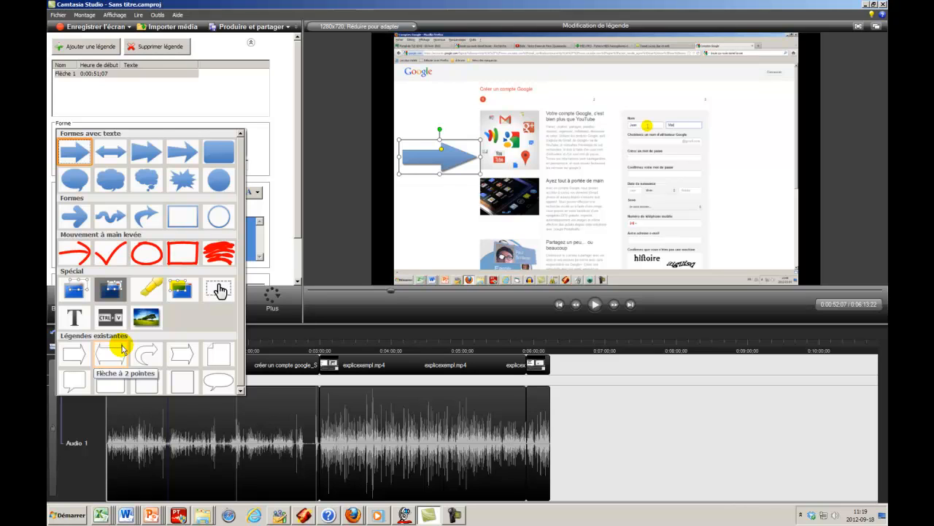
click(181, 154)
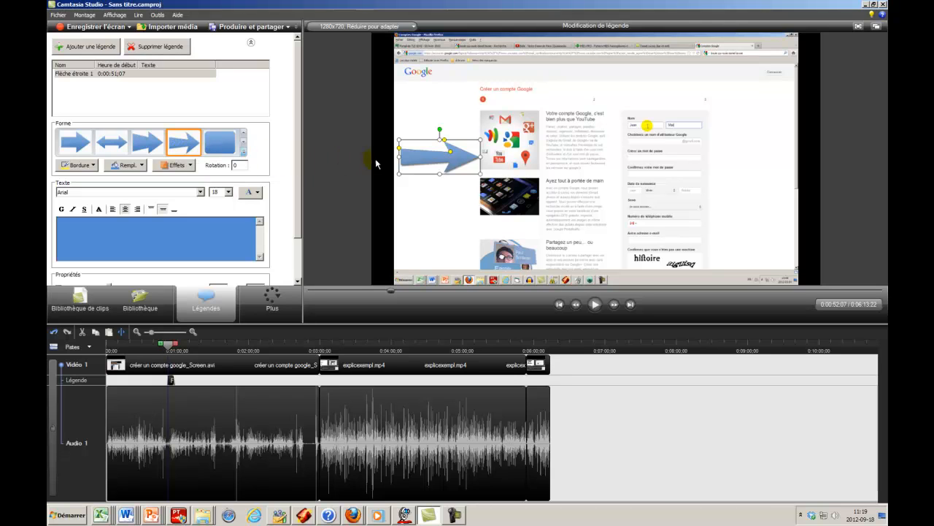
drag(429, 152, 433, 134)
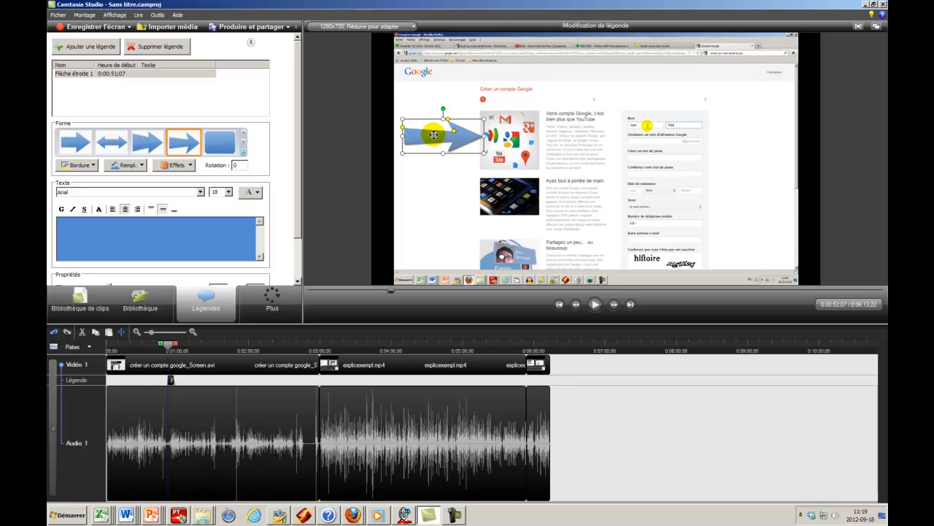
drag(433, 134, 432, 193)
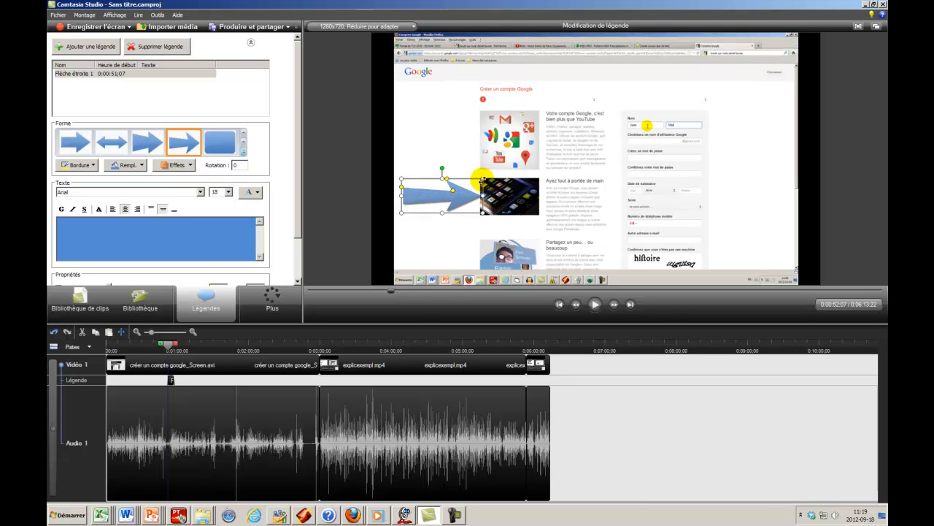
mouse_move(481, 178)
mouse_down()
mouse_move(467, 190)
mouse_move(477, 177)
mouse_move(467, 142)
mouse_move(538, 160)
mouse_move(503, 153)
mouse_move(515, 151)
mouse_move(515, 182)
mouse_move(510, 153)
mouse_move(479, 168)
mouse_up()
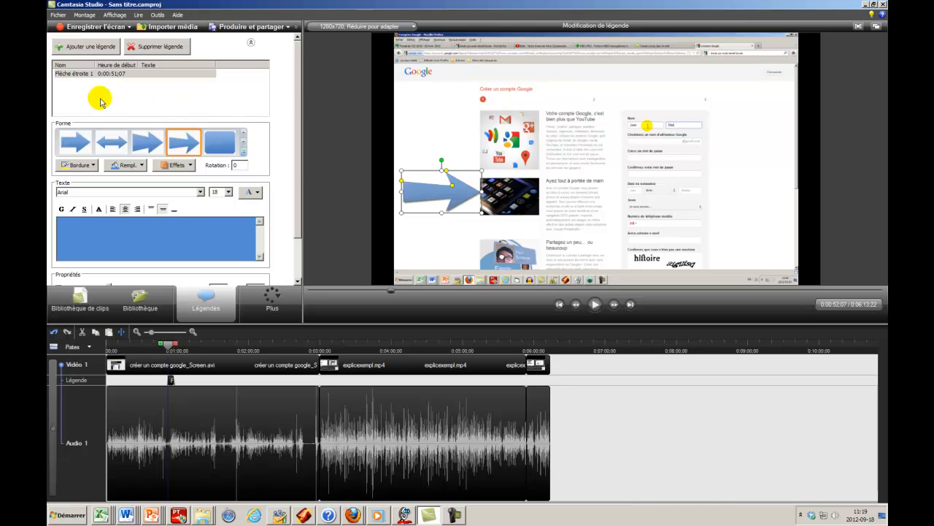
Step: Give the narrow arrow callout a red border and a pale yellow fill
click(93, 166)
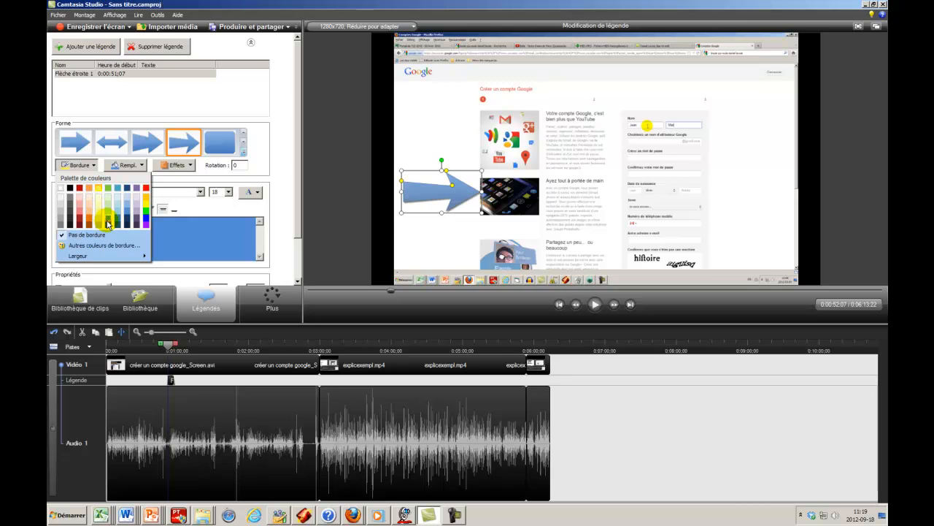
click(80, 189)
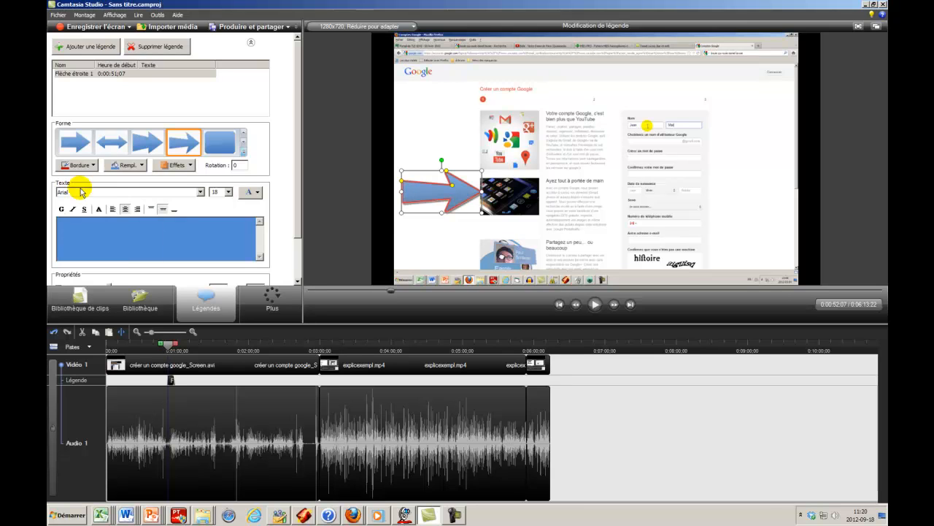
click(141, 166)
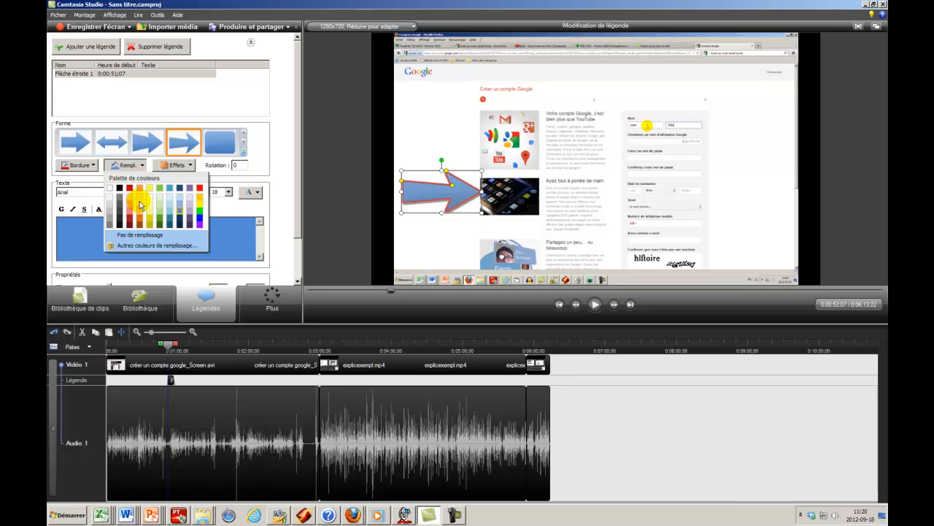
click(151, 205)
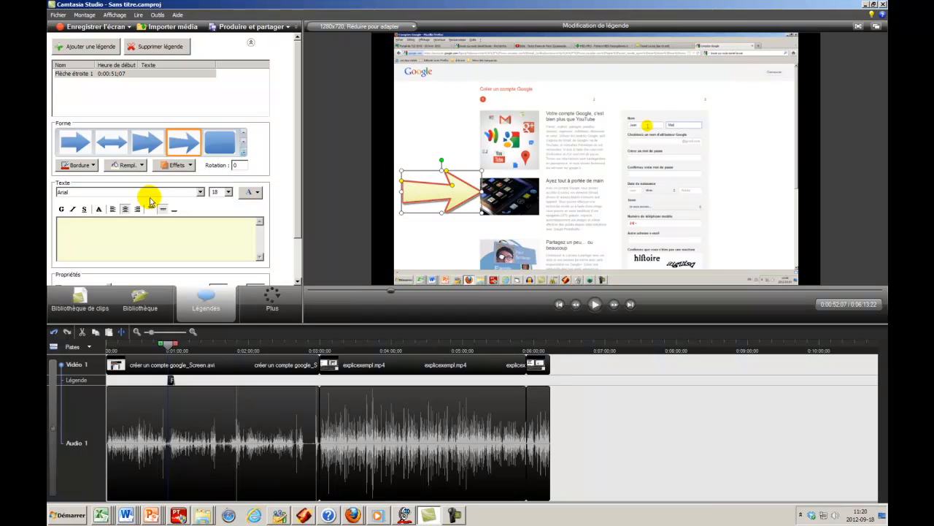
Step: Apply the second effect style to the arrow callout and set its transparency to 0%
click(189, 165)
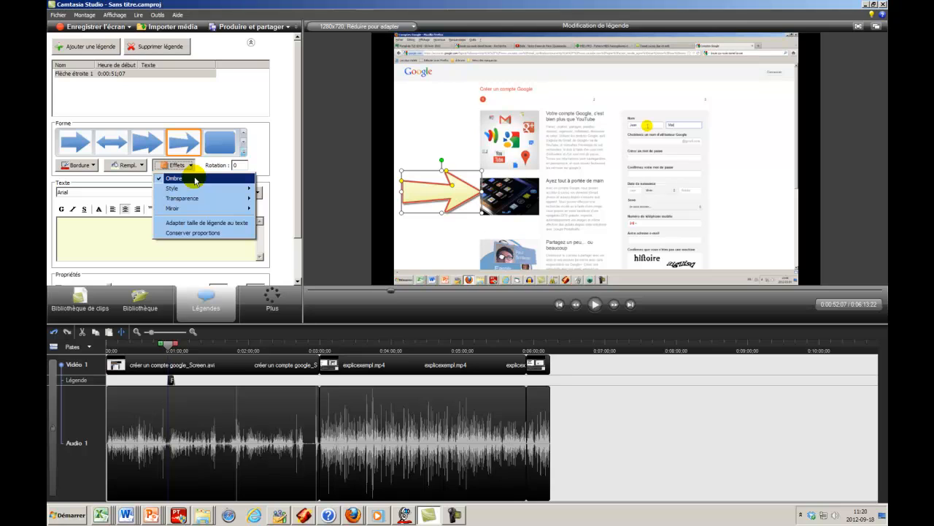
mouse_move(195, 190)
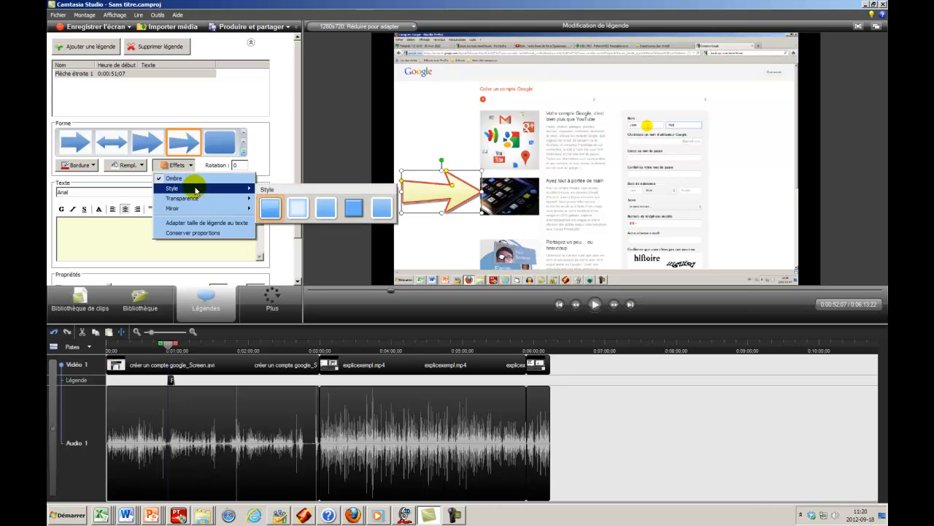
click(302, 211)
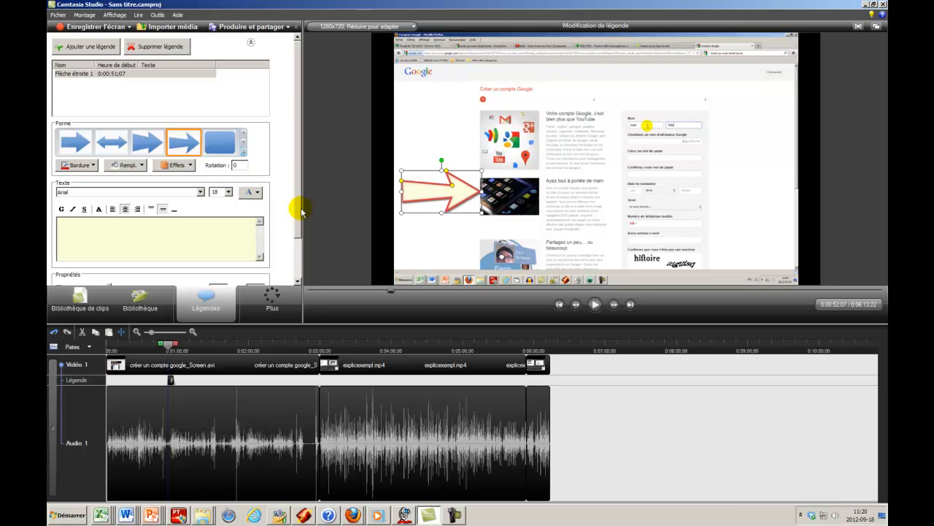
click(176, 165)
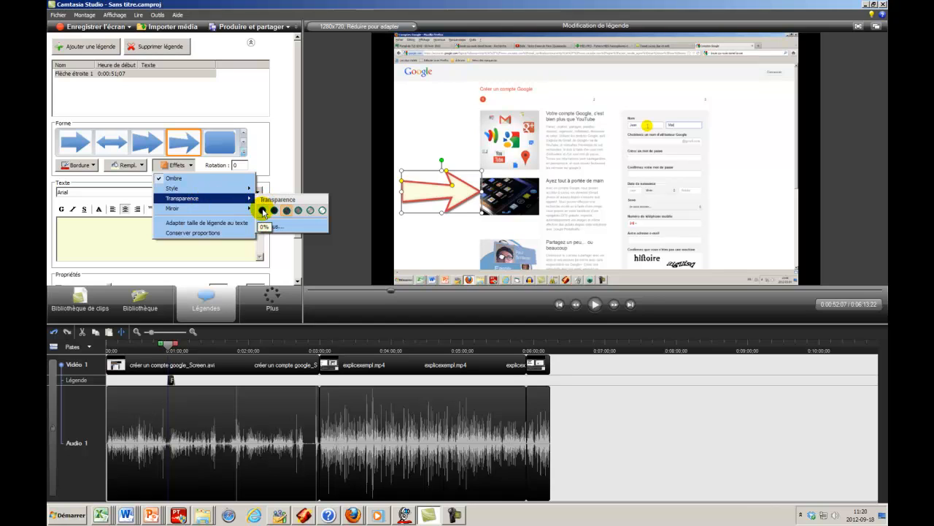
click(263, 211)
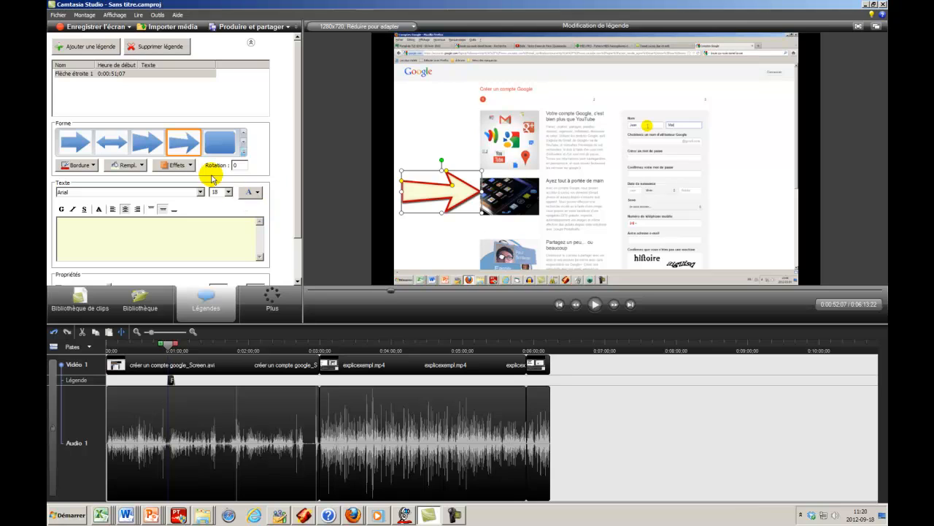
click(178, 165)
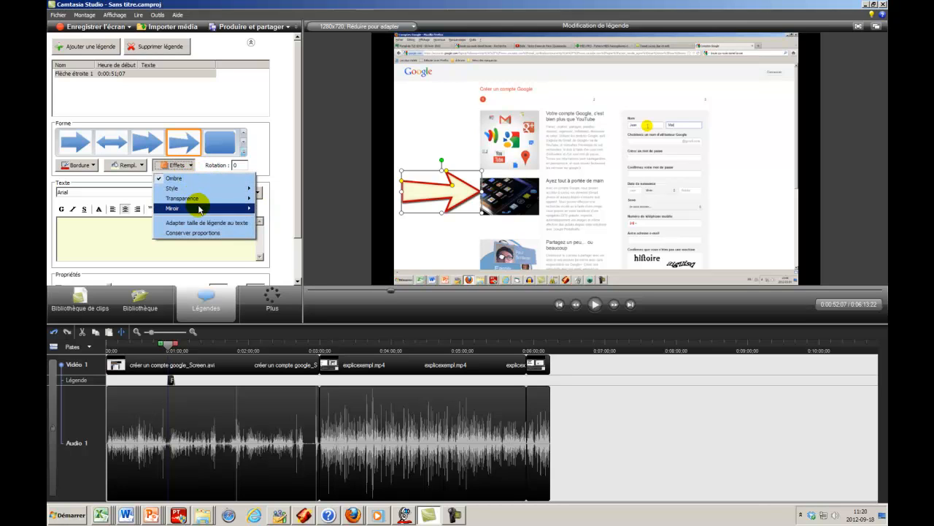
mouse_move(199, 208)
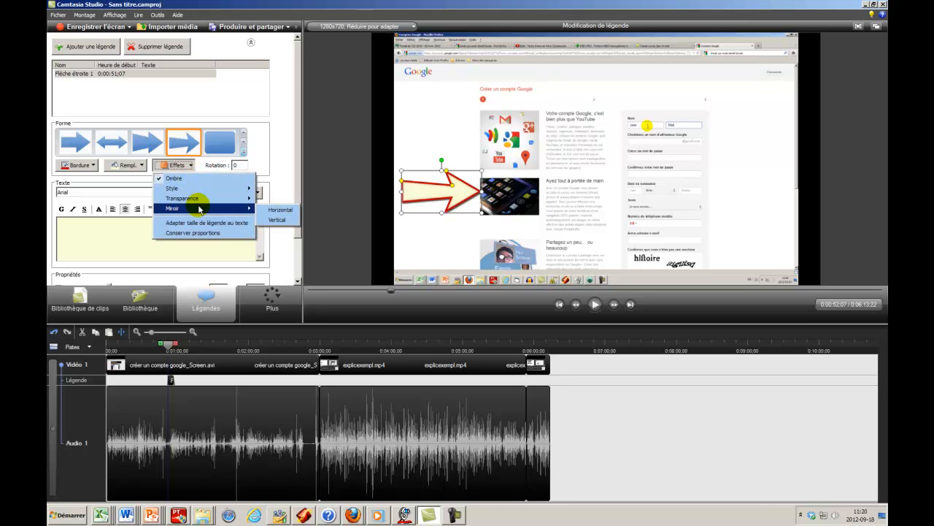
Step: Enter "Regarder bien ici" at size 14 in the arrow callout and set the callout's duration to 5 seconds
click(126, 240)
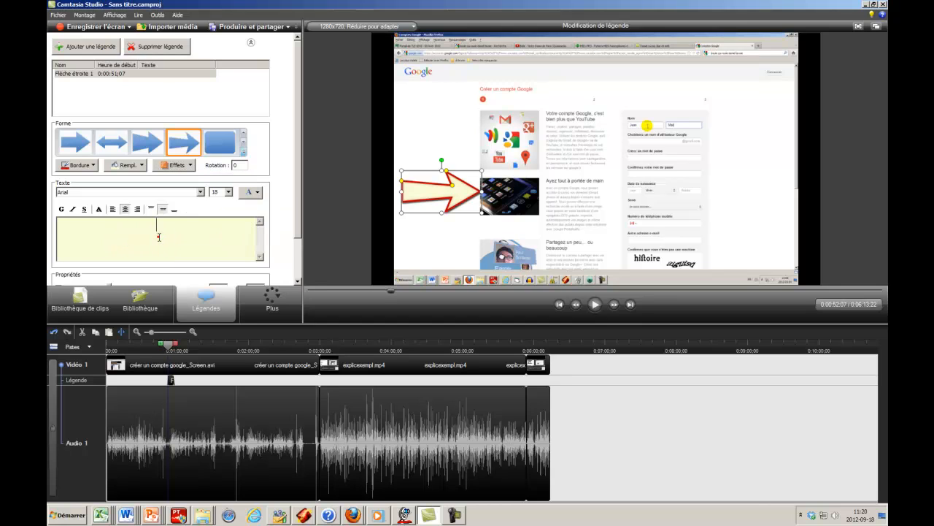
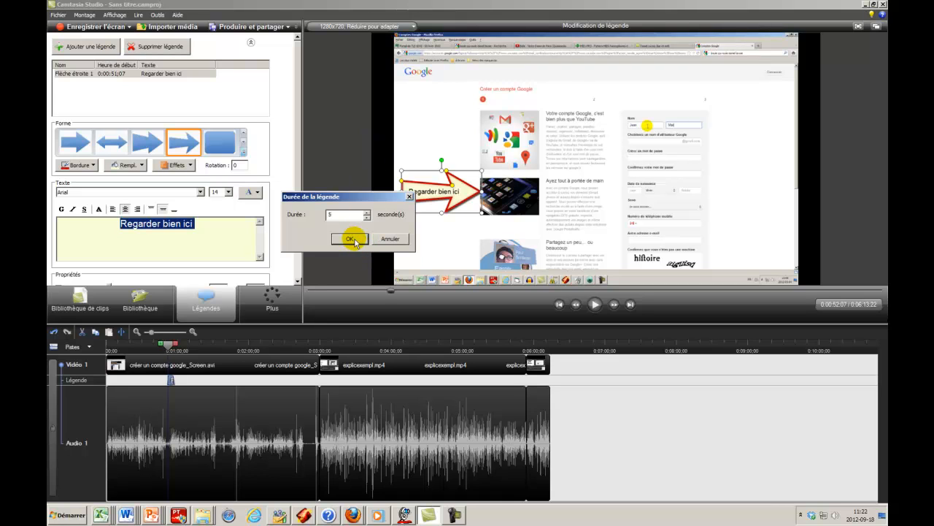
click(351, 239)
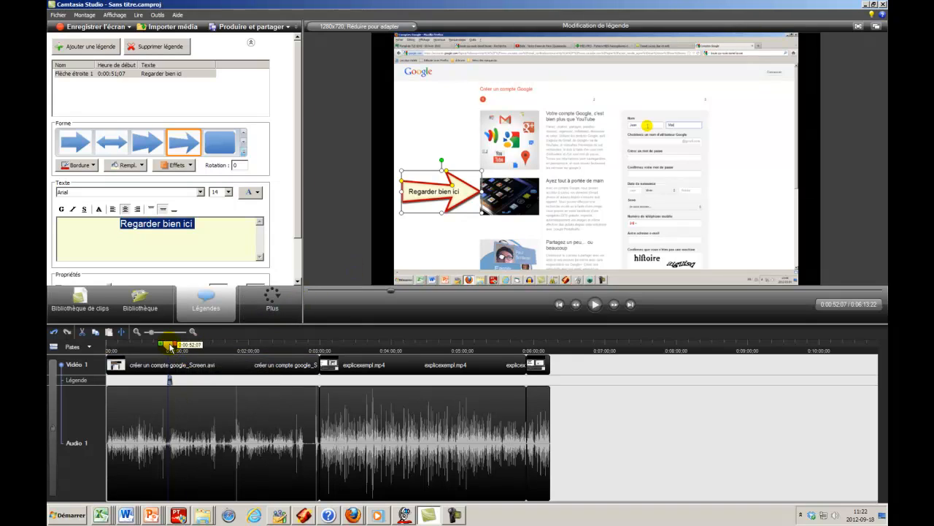
Step: Add a second callout at 0:01:31;00 with the freehand oval shape (Ovale à main levée)
drag(169, 346, 215, 349)
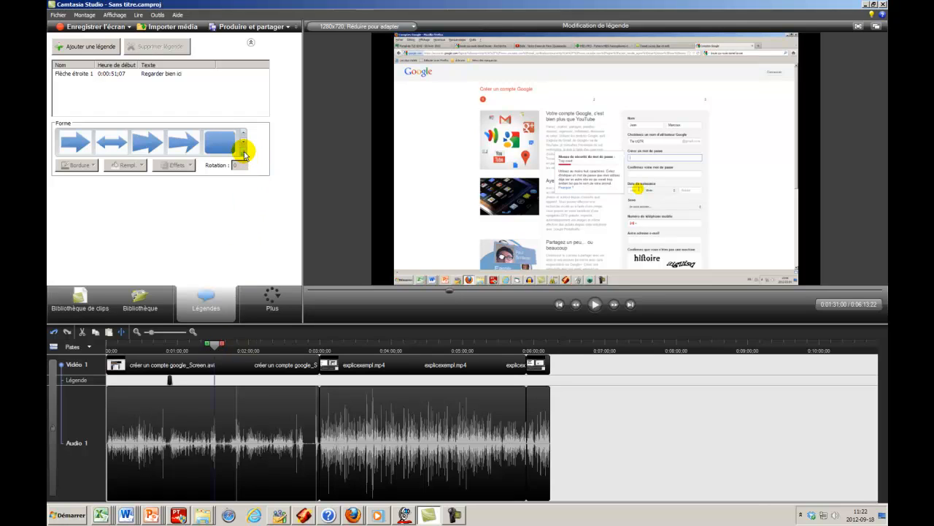
click(90, 48)
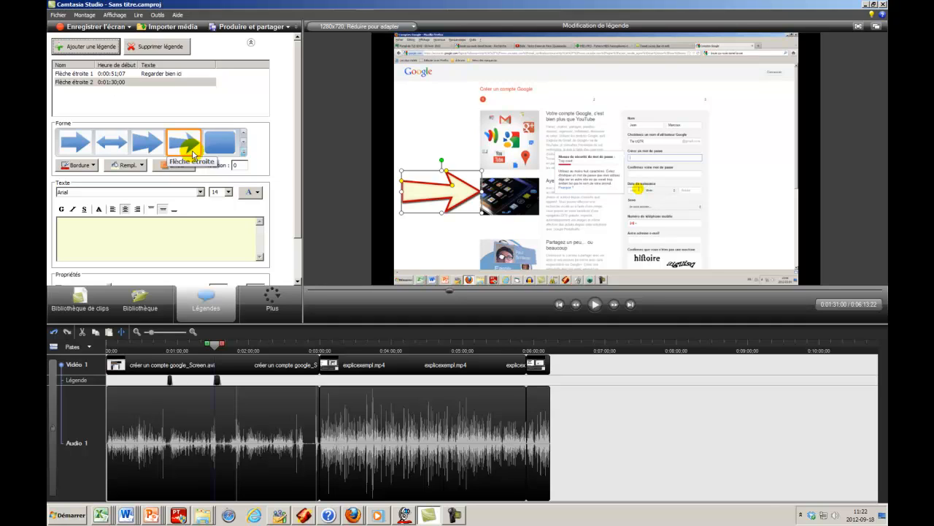
click(243, 153)
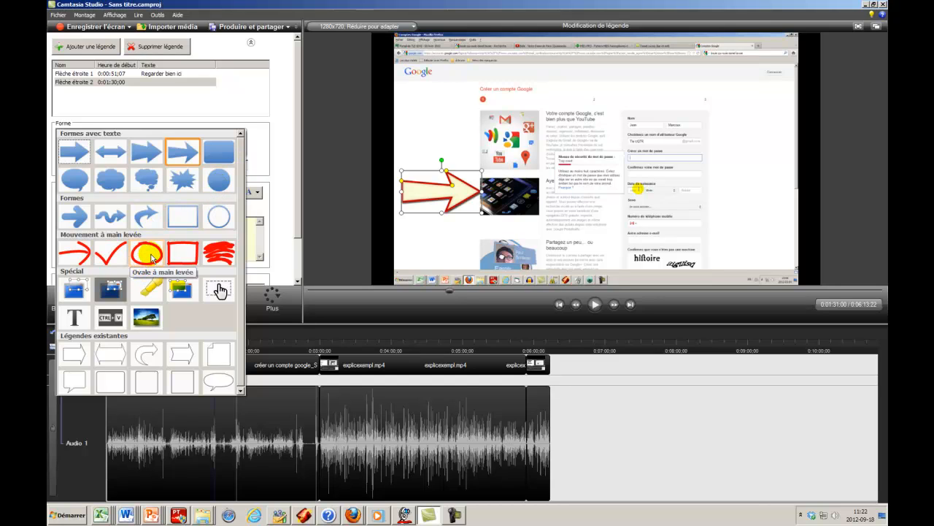
click(148, 257)
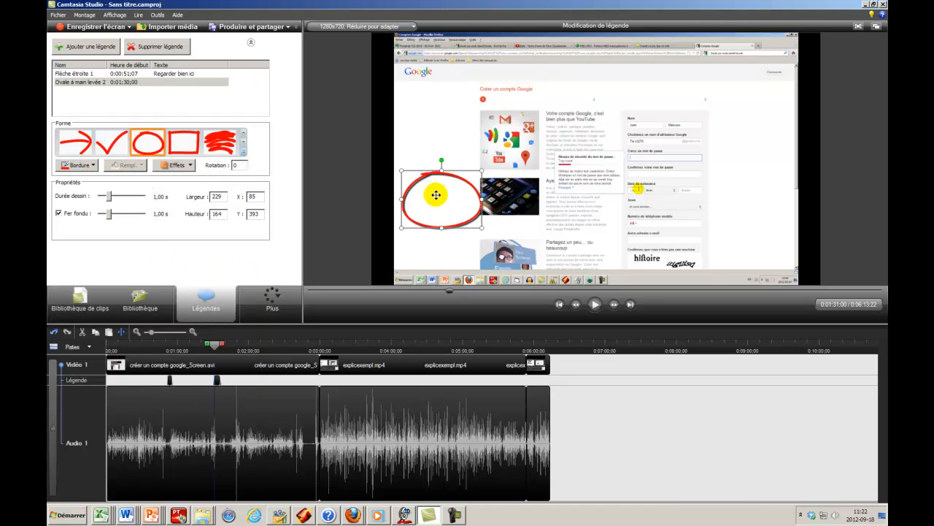
Step: Move the freehand oval onto the Google icons picture and enlarge it to about 280 by 225 so it encircles the picture
mouse_move(435, 194)
mouse_down()
mouse_move(517, 143)
mouse_move(494, 121)
mouse_up()
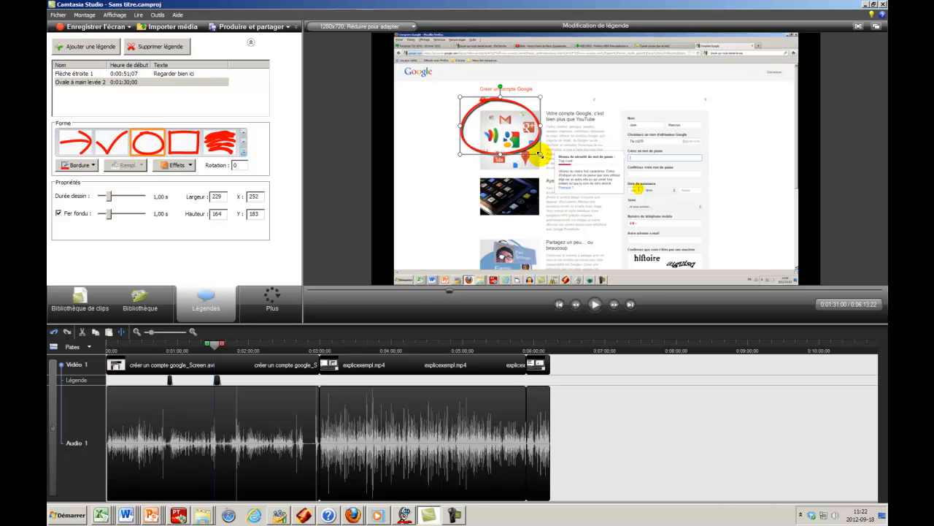
drag(539, 154, 559, 175)
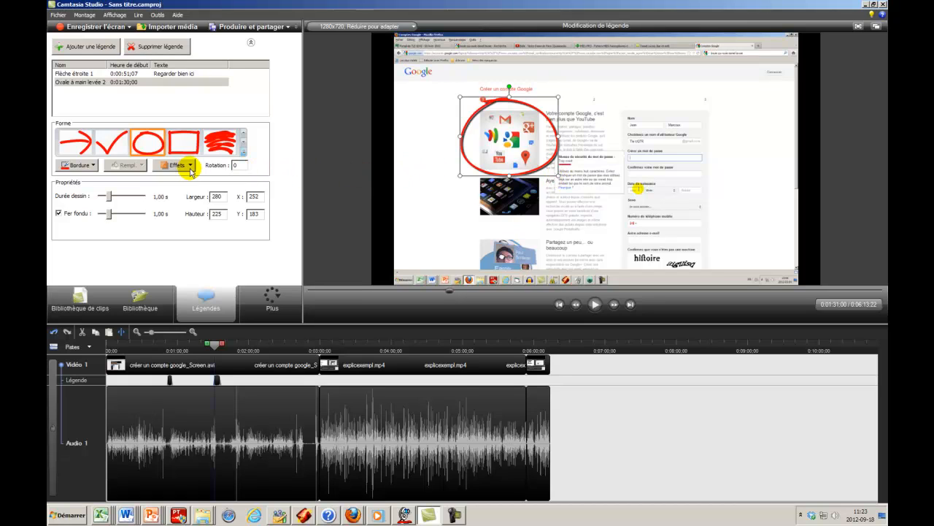
click(85, 166)
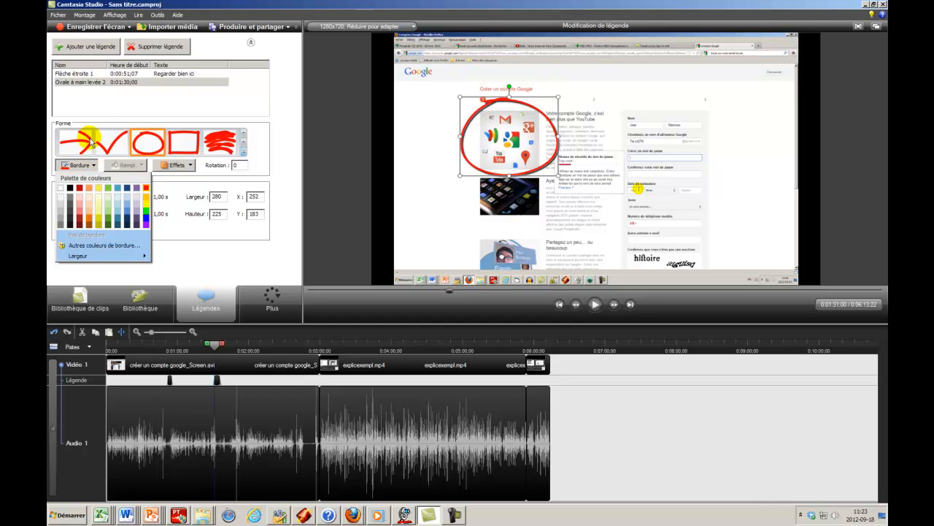
click(100, 107)
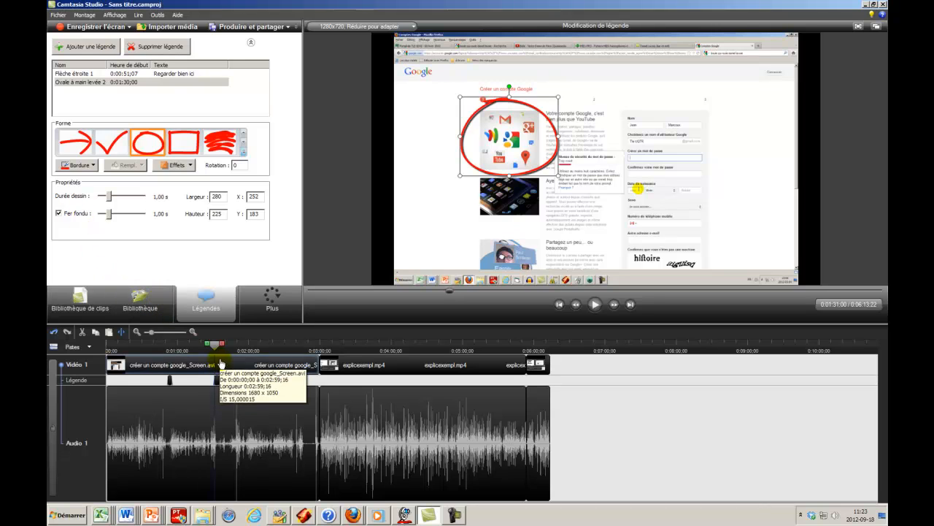
Step: Add a third callout to the timeline at 0:02:08;15
drag(214, 343, 259, 354)
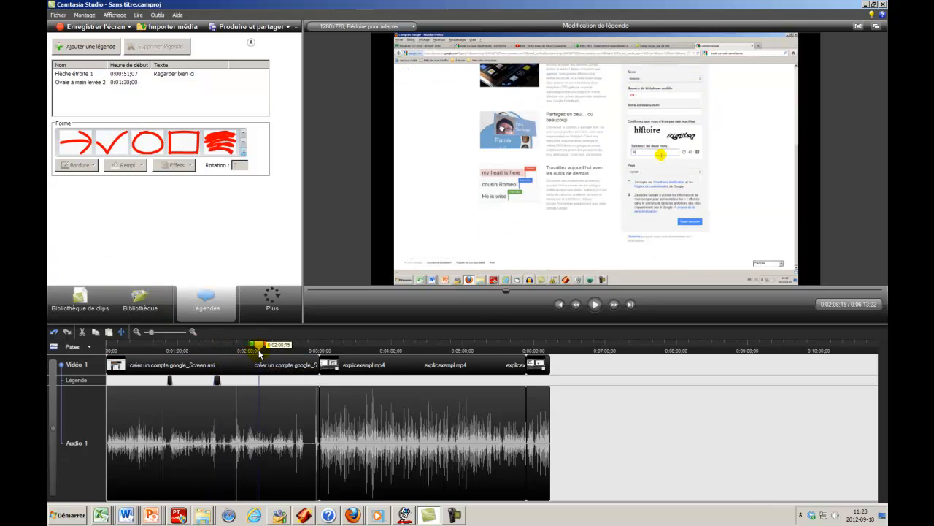
click(244, 152)
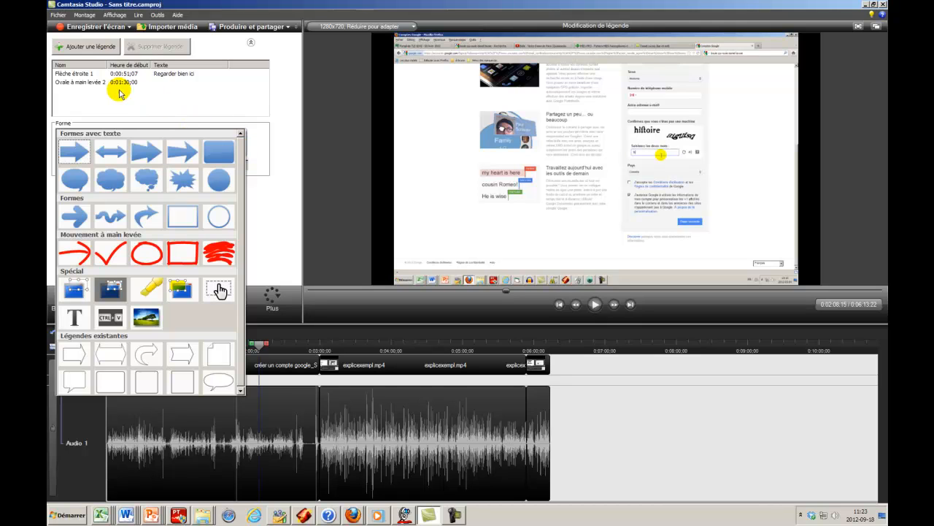
click(86, 48)
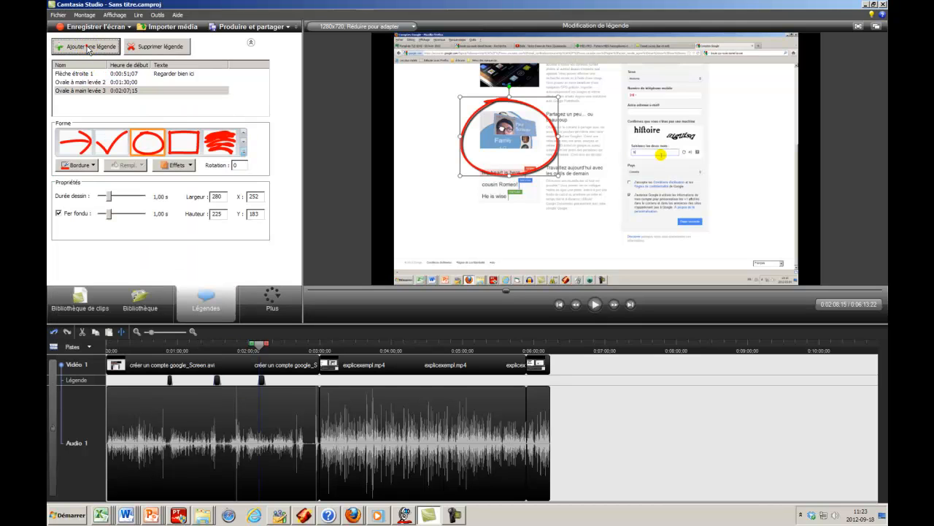
Step: Change the third callout to a spotlight (Projecteur) and fit it around the profile picture at about 219 by 162
click(244, 152)
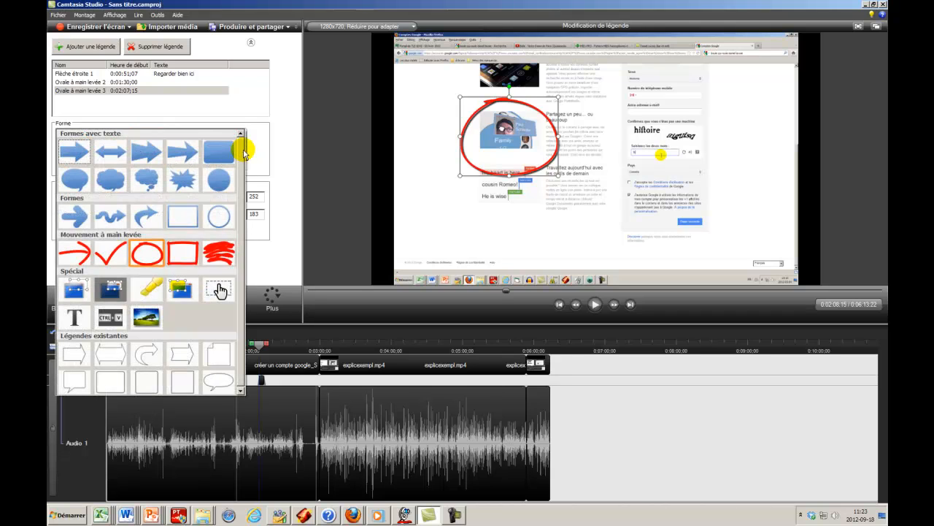
click(114, 294)
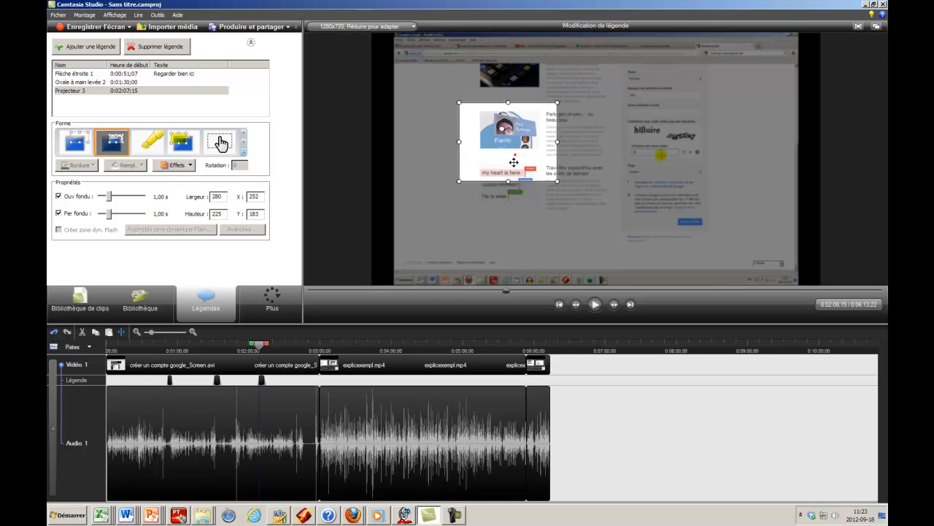
drag(513, 154, 517, 187)
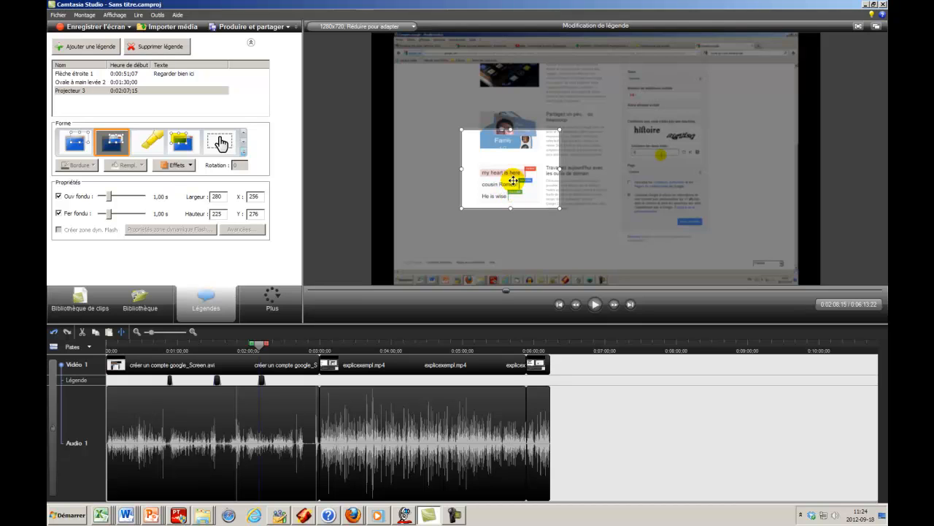
mouse_move(513, 179)
mouse_down()
mouse_move(516, 149)
mouse_move(534, 161)
mouse_move(517, 160)
mouse_up()
drag(564, 132, 544, 139)
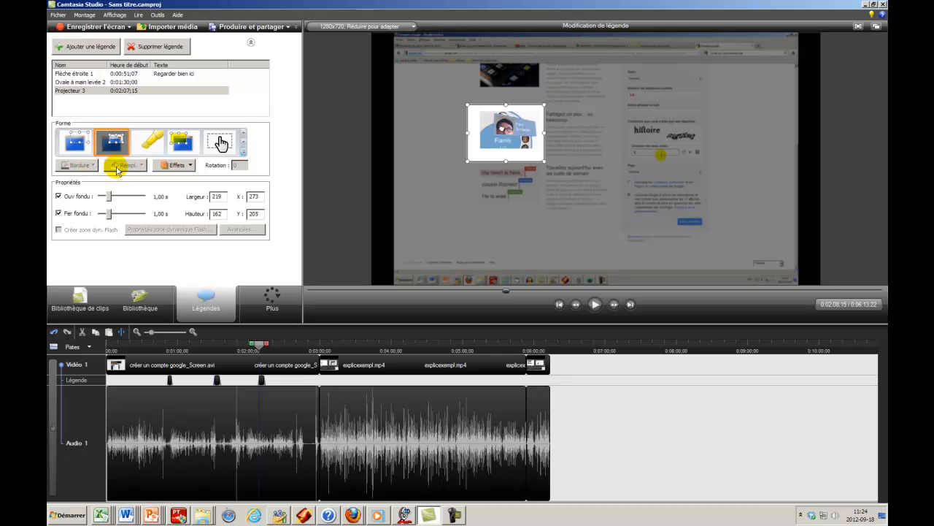
Step: Apply the fourth darkening preset (Obscurcissement) to the spotlight callout
click(189, 167)
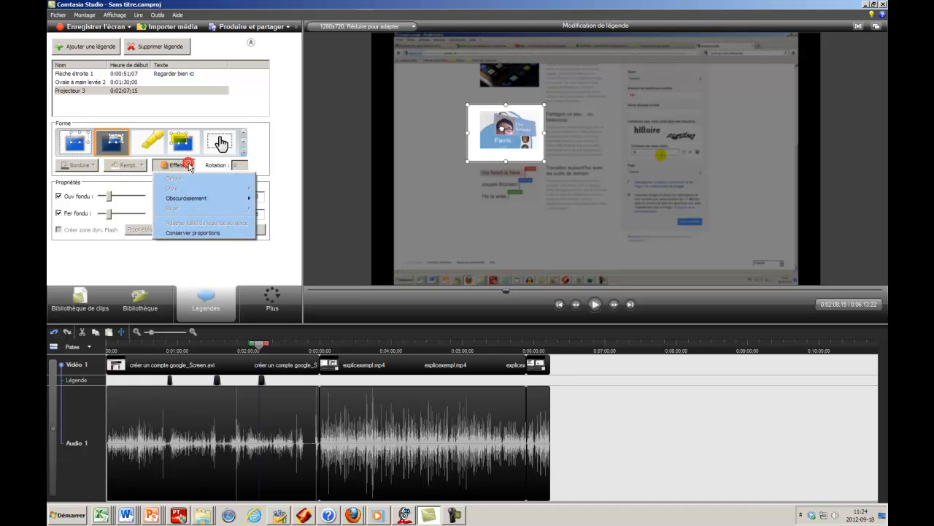
mouse_move(197, 200)
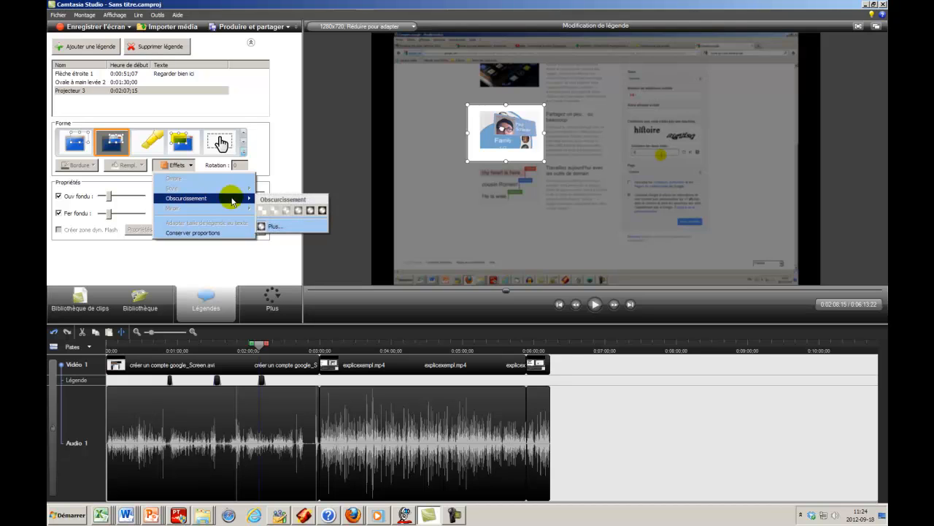
click(299, 210)
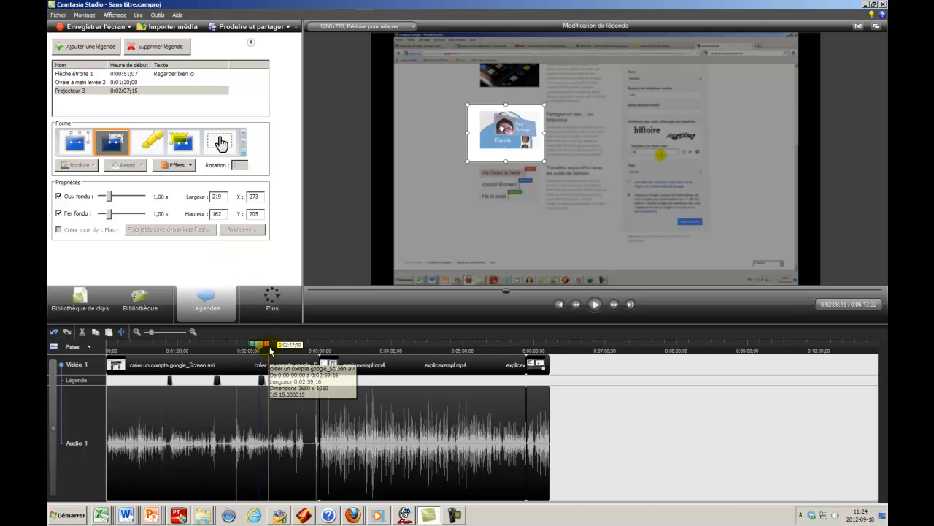
Step: Add a plain text callout (Texte) at 0:03:23;14 and place it on the black area left of the video image
drag(260, 344, 349, 355)
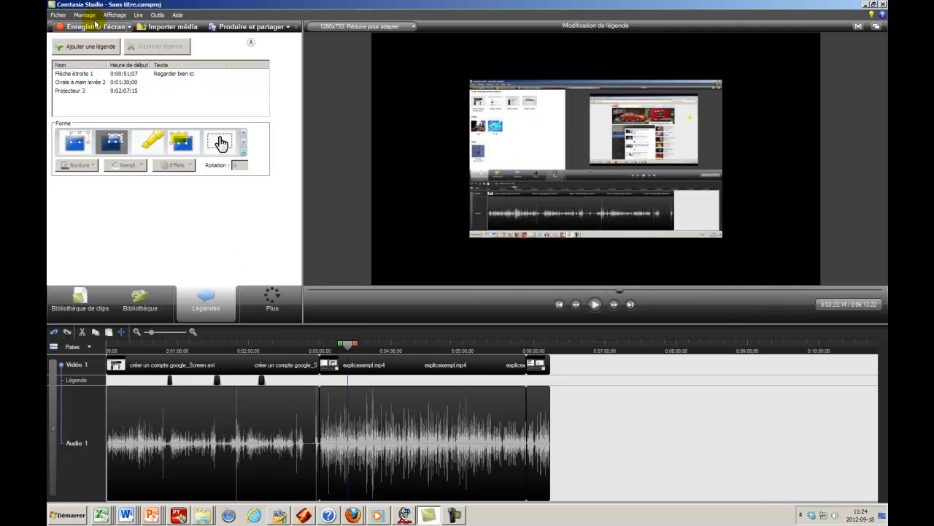
click(86, 46)
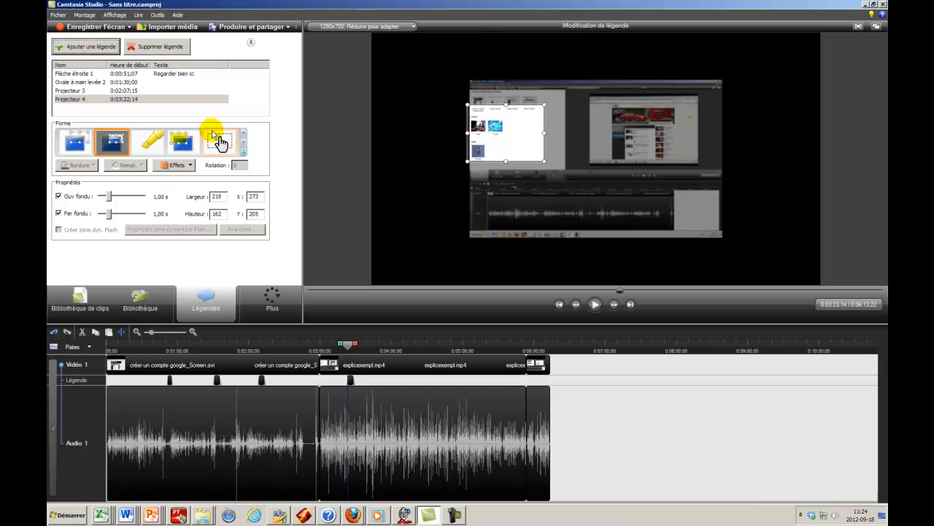
click(243, 151)
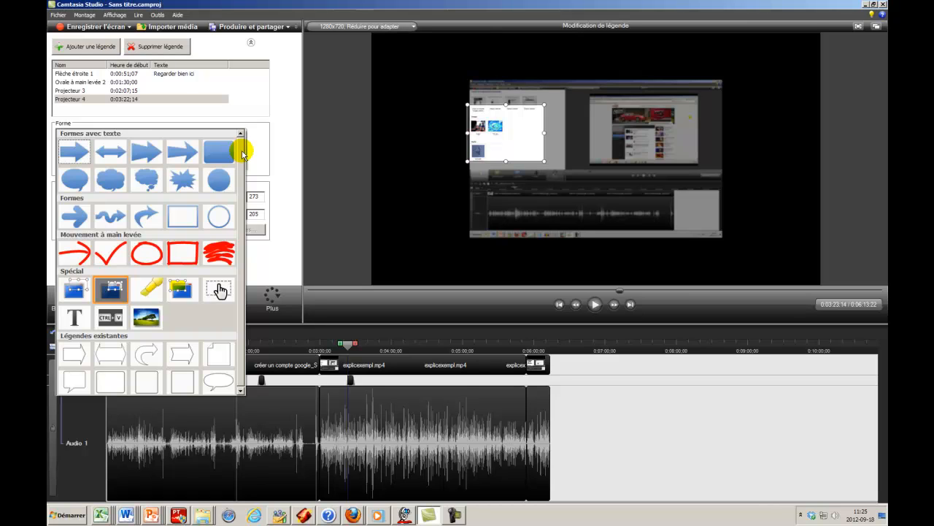
click(75, 321)
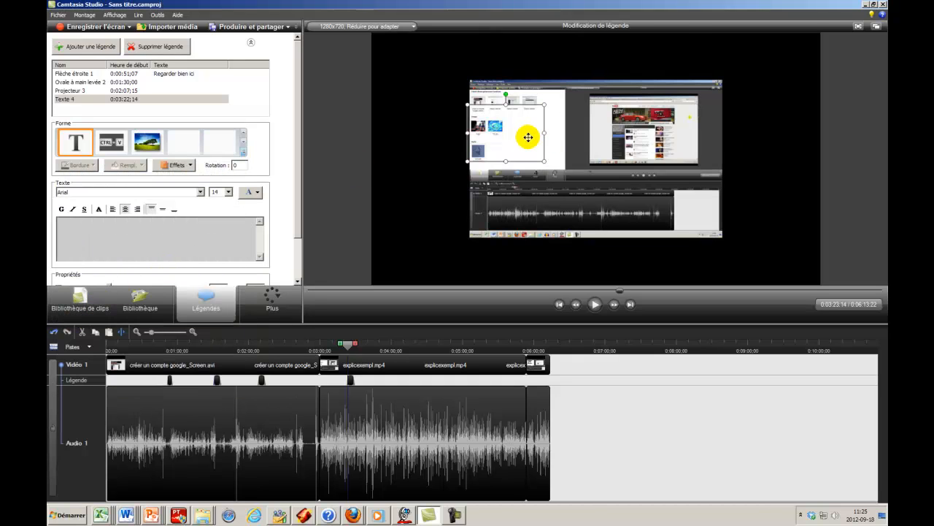
drag(528, 137, 445, 117)
Step: Enter "Remarquez ceci" in the text callout and colour the text white
click(143, 235)
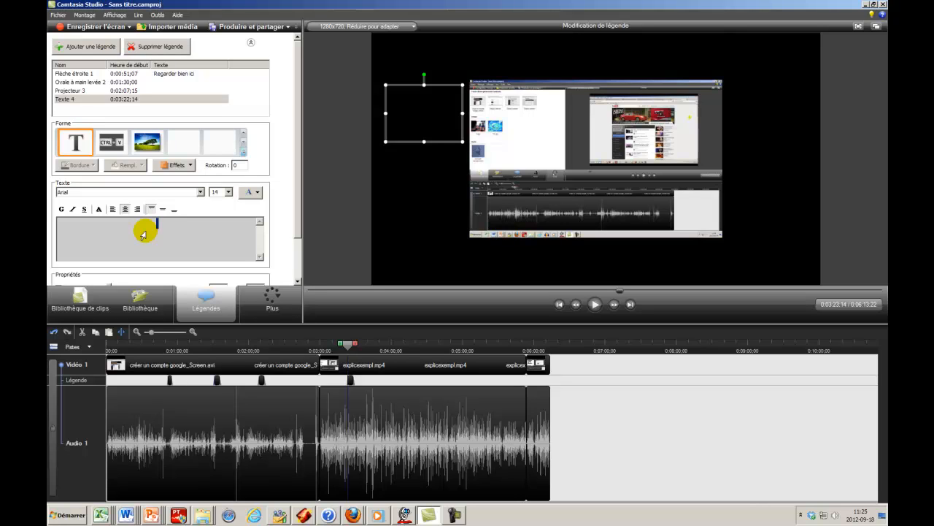
text(Rema)
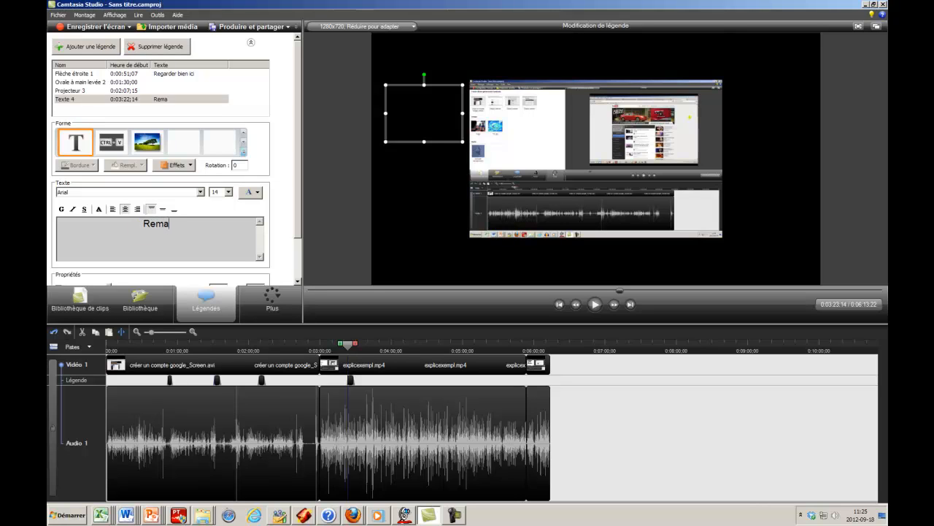
text(rquez ceci)
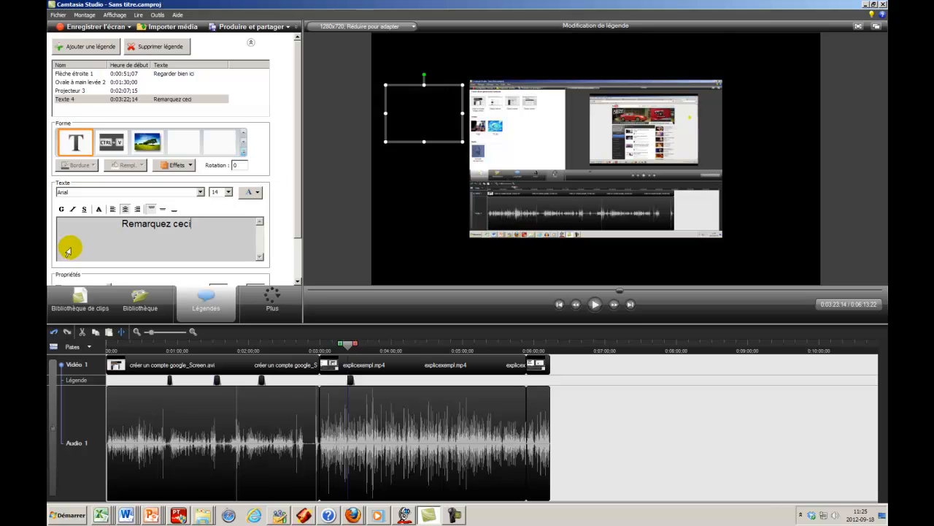
click(101, 225)
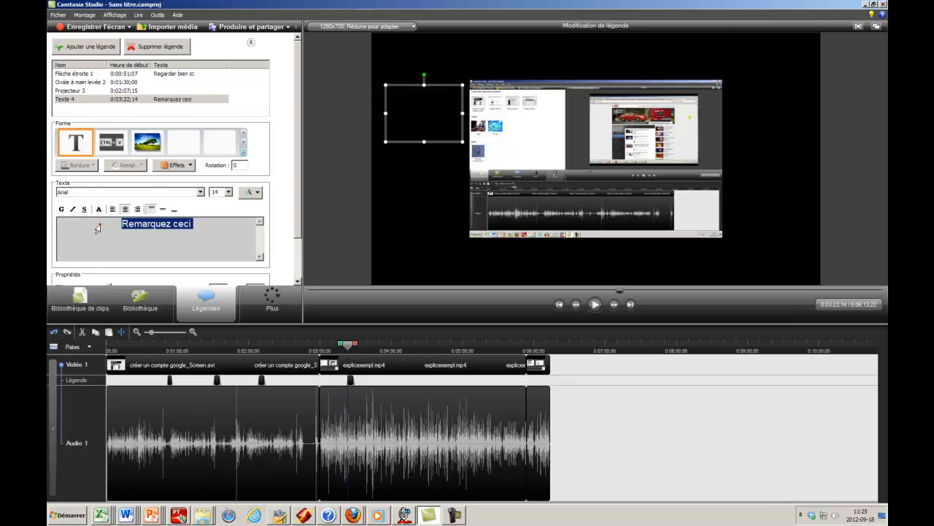
click(258, 193)
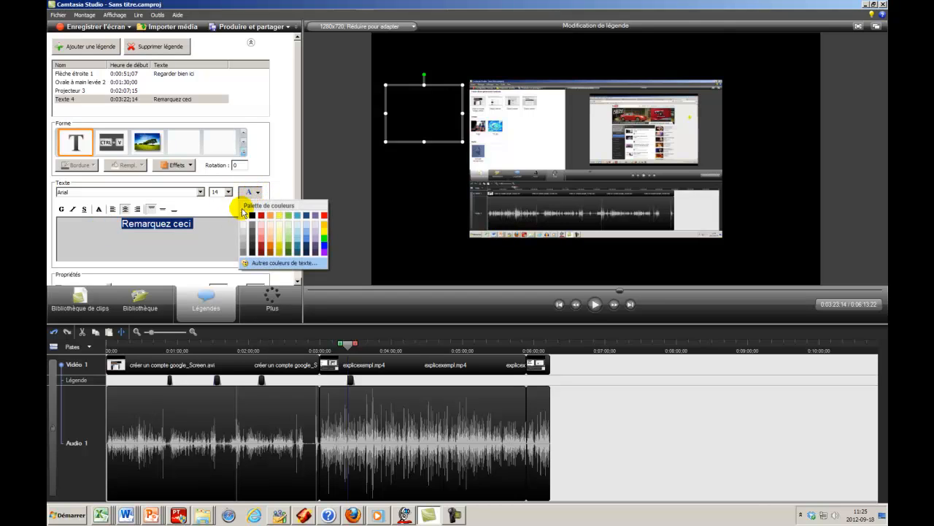
click(245, 214)
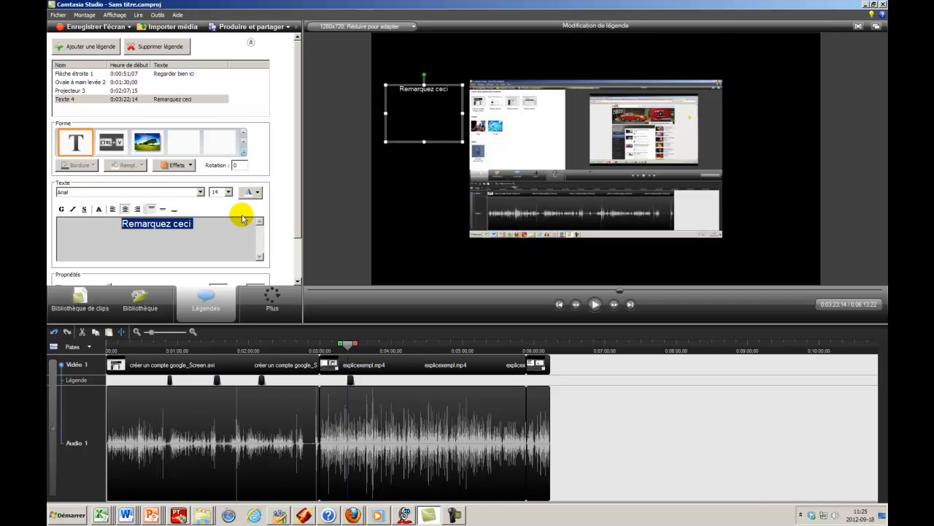
Step: Set the "Remarquez ceci" text to size 20 after trying 36, and centre it vertically in its callout
click(227, 192)
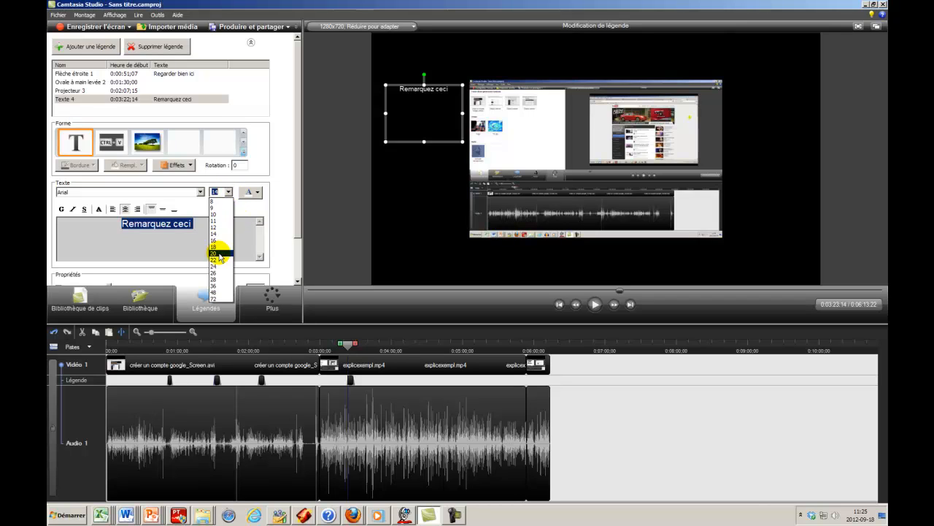
click(220, 286)
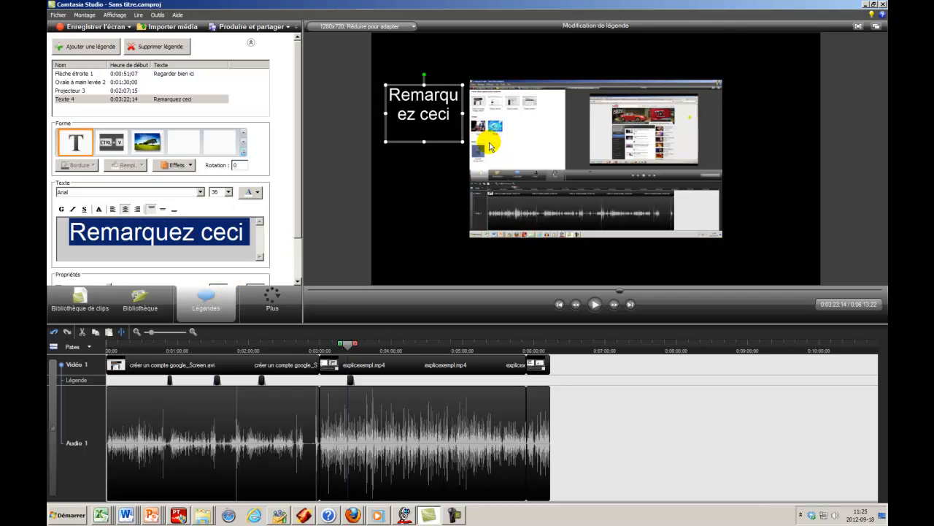
click(228, 192)
click(222, 253)
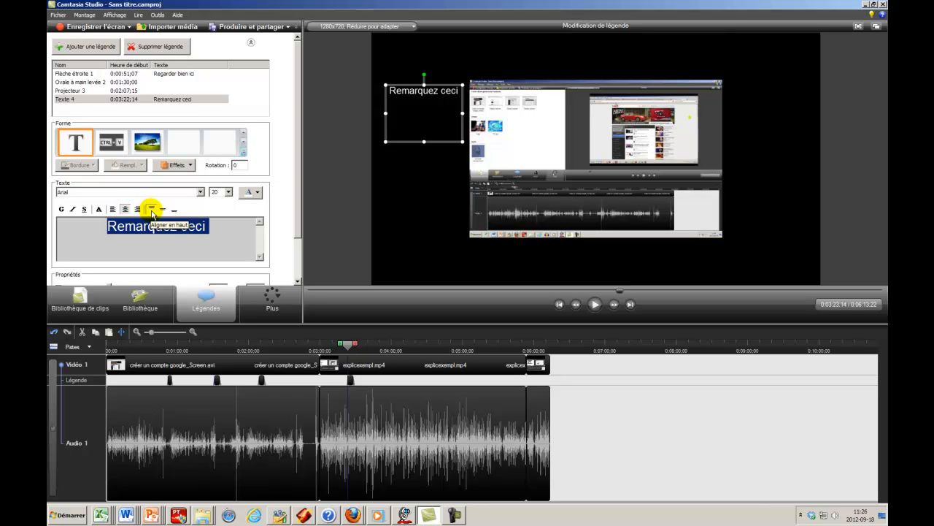
click(163, 211)
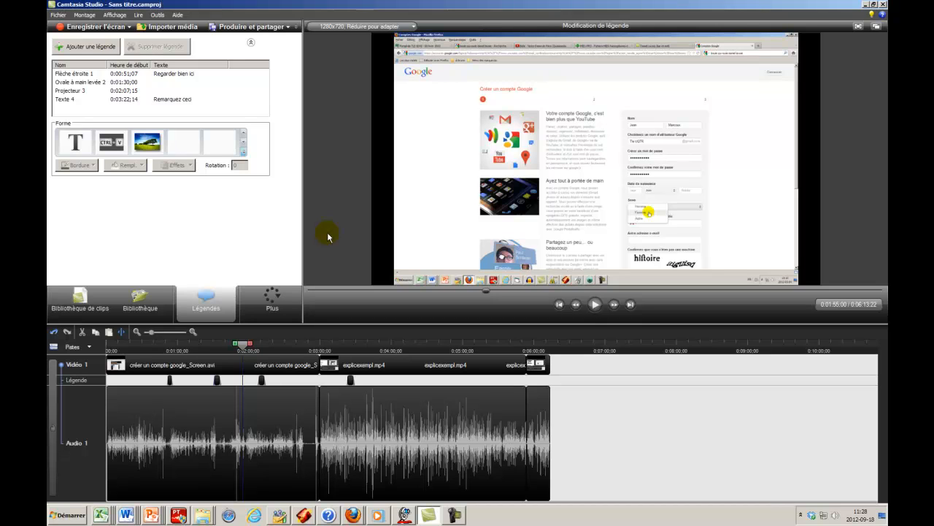
Step: Add a highlight rectangle callout (Rectangle de surlignage) at 0:04:00;16 and move it over the small preview in the video's upper-left part
drag(243, 344, 389, 345)
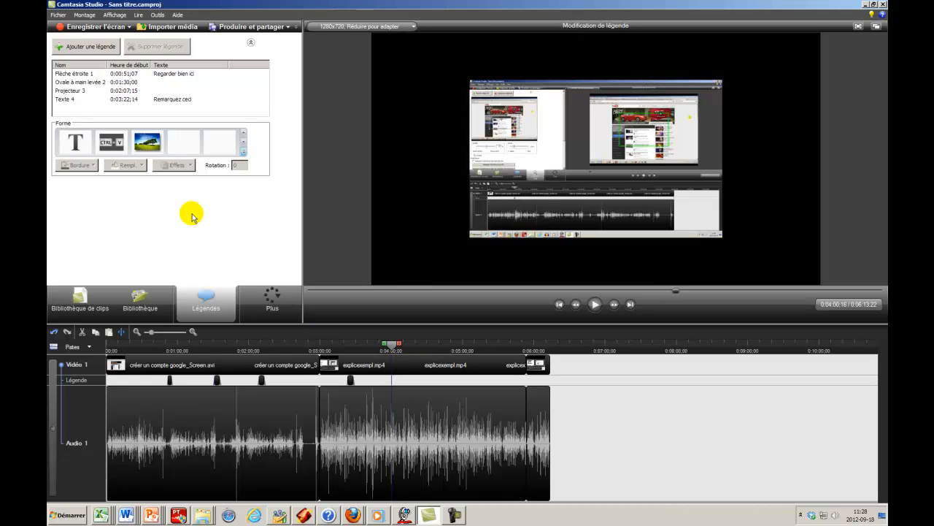
click(92, 48)
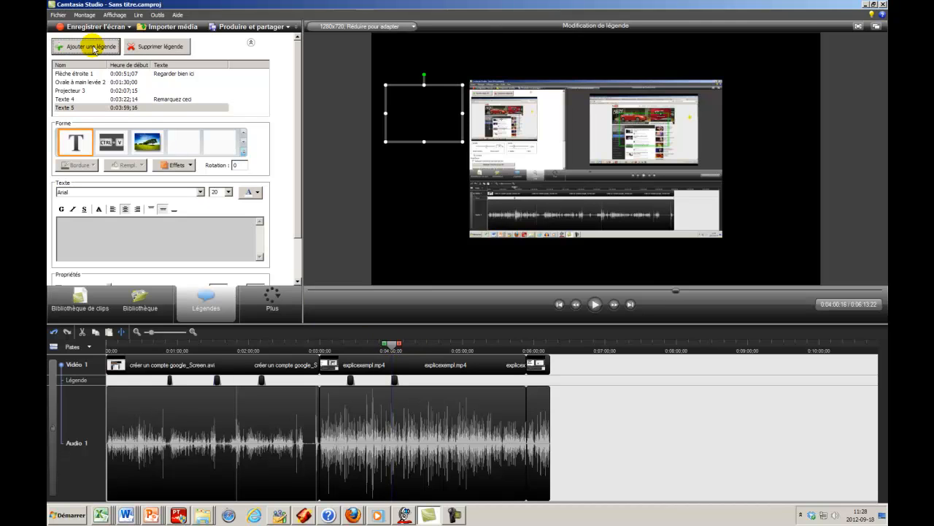
click(243, 151)
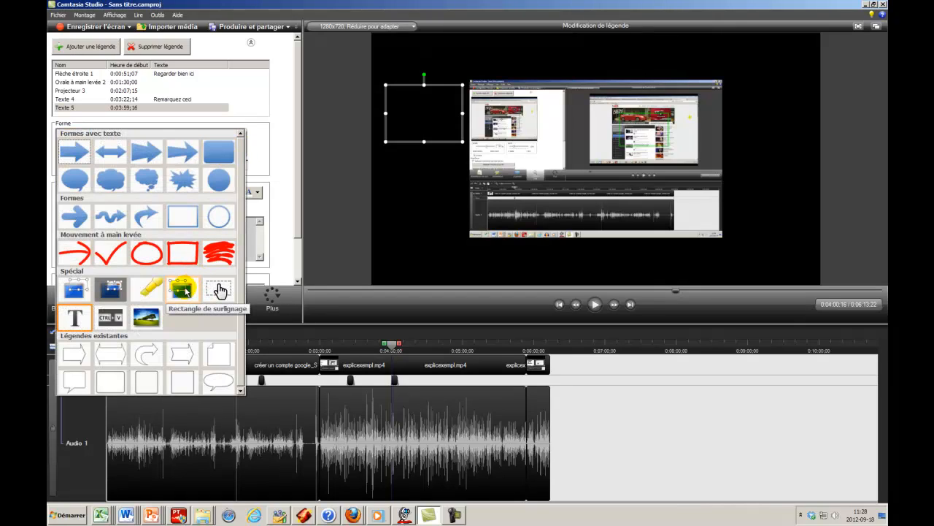
click(183, 291)
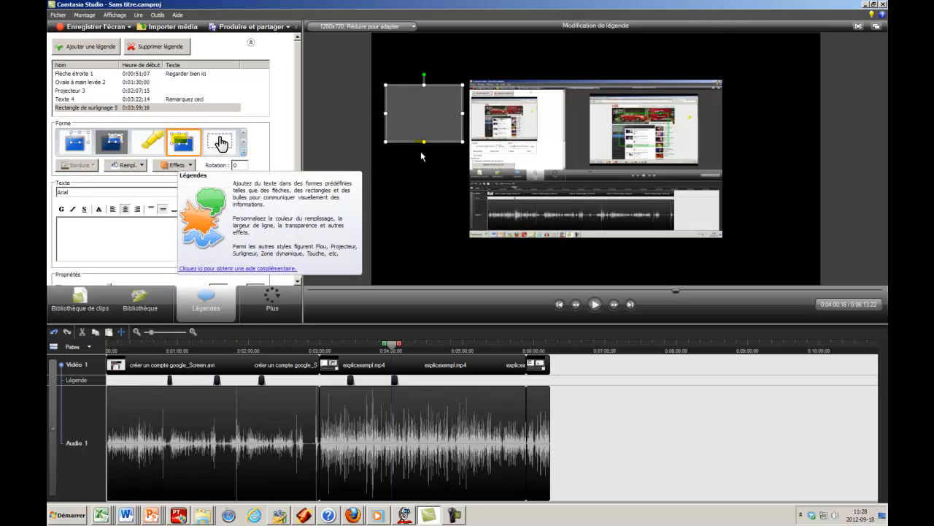
drag(427, 110, 507, 118)
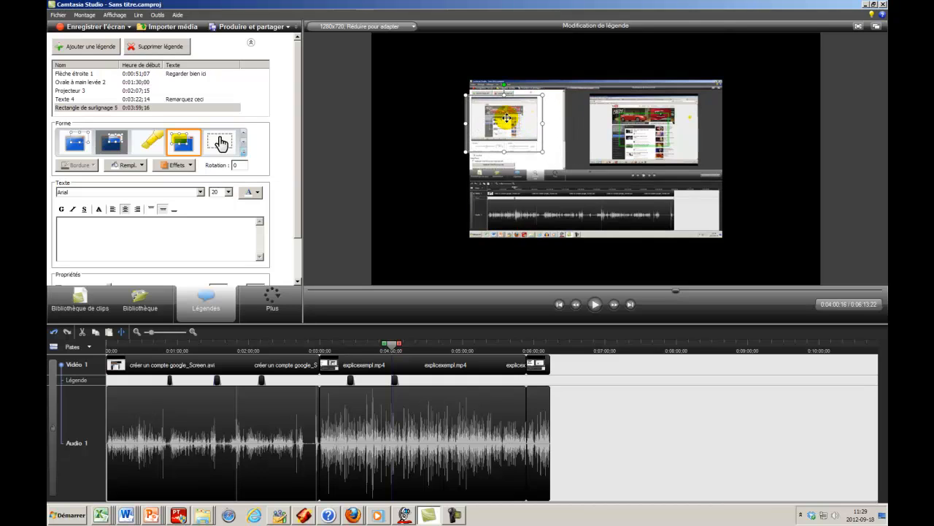
Step: Fill the highlight rectangle with yellow and increase its transparency
click(138, 166)
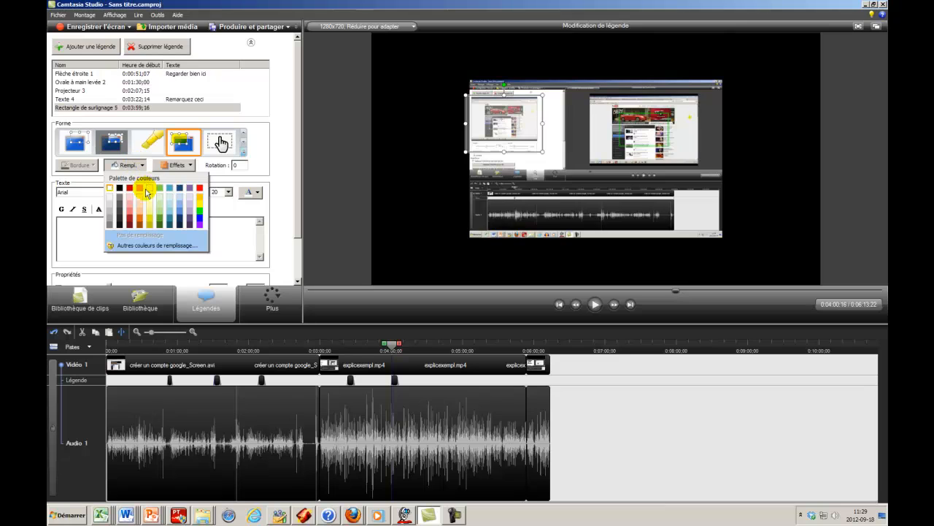
click(200, 205)
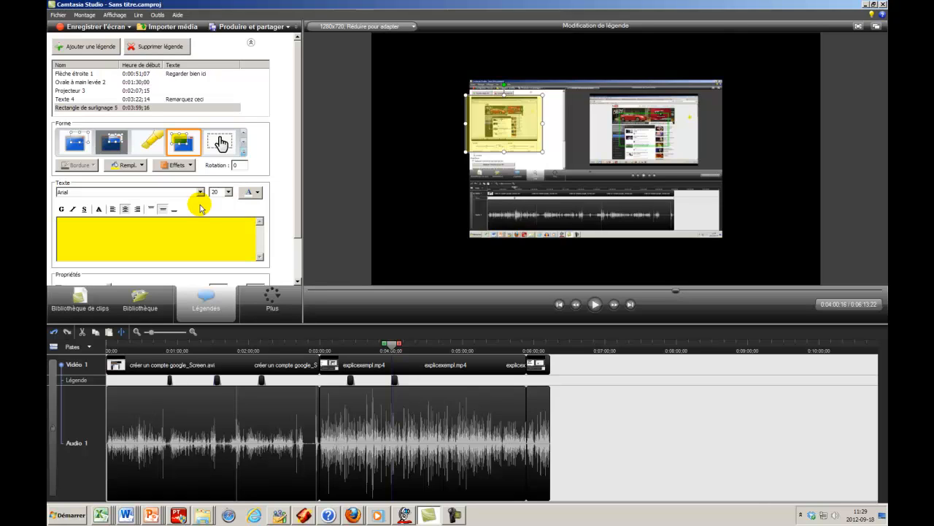
click(190, 166)
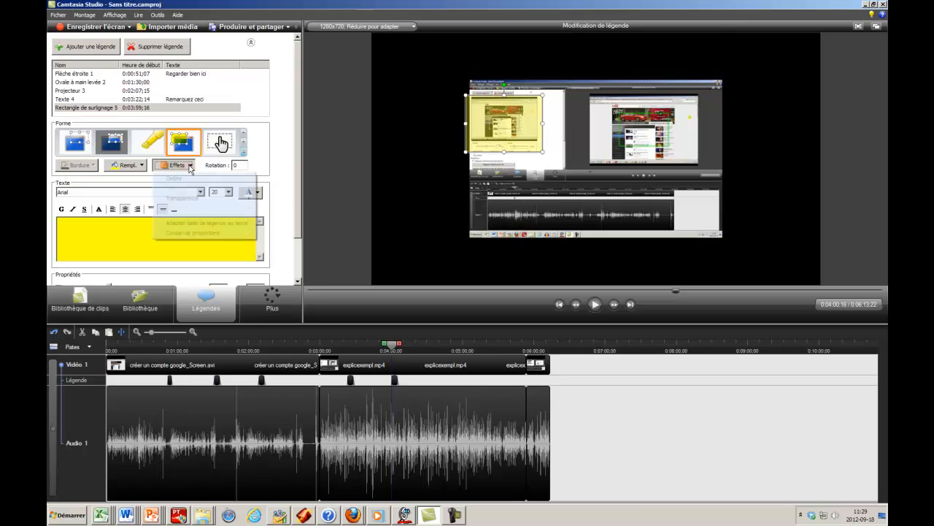
mouse_move(209, 199)
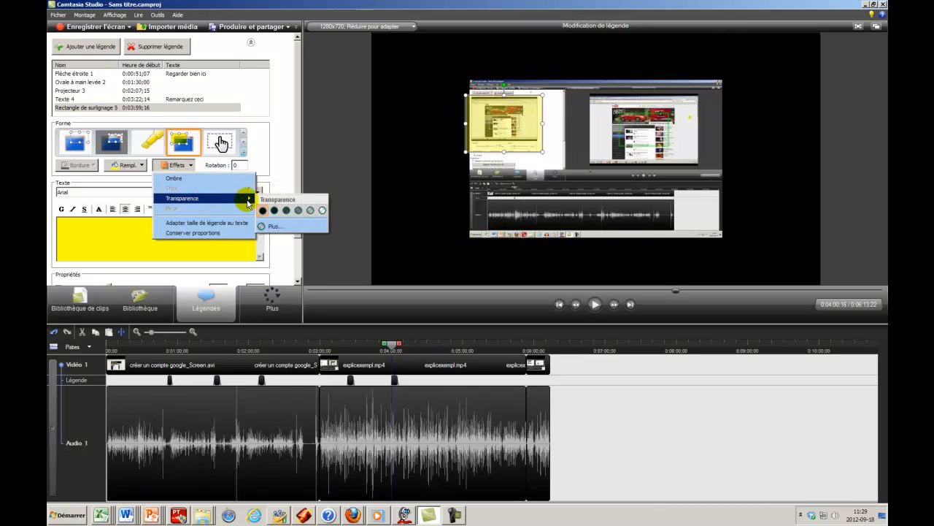
click(272, 227)
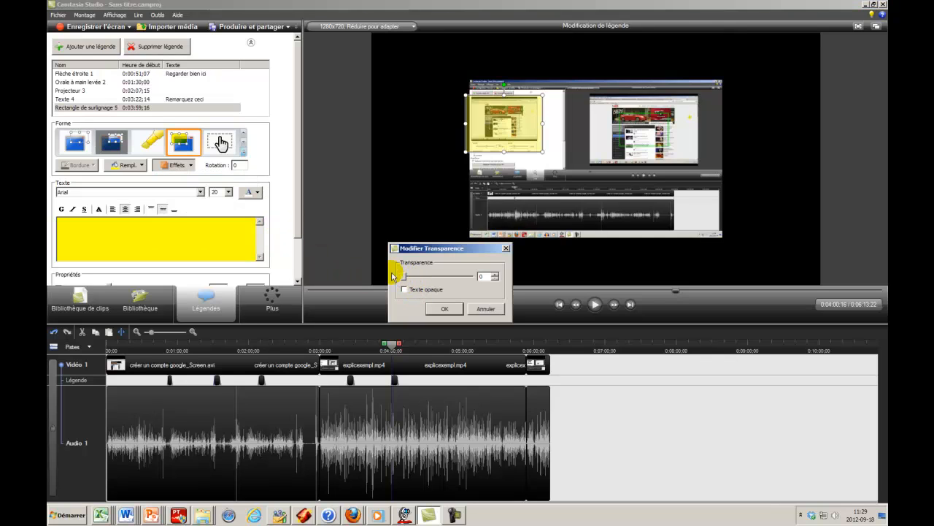
click(436, 308)
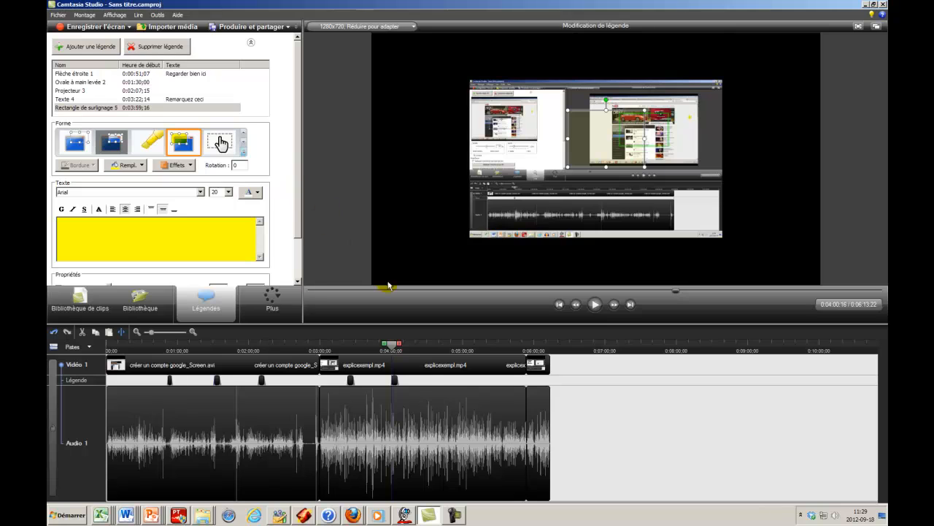
Step: Add an indented arrow callout (Flèche avec indentation) from the outlined shapes at 0:02:35;26
drag(392, 350, 291, 369)
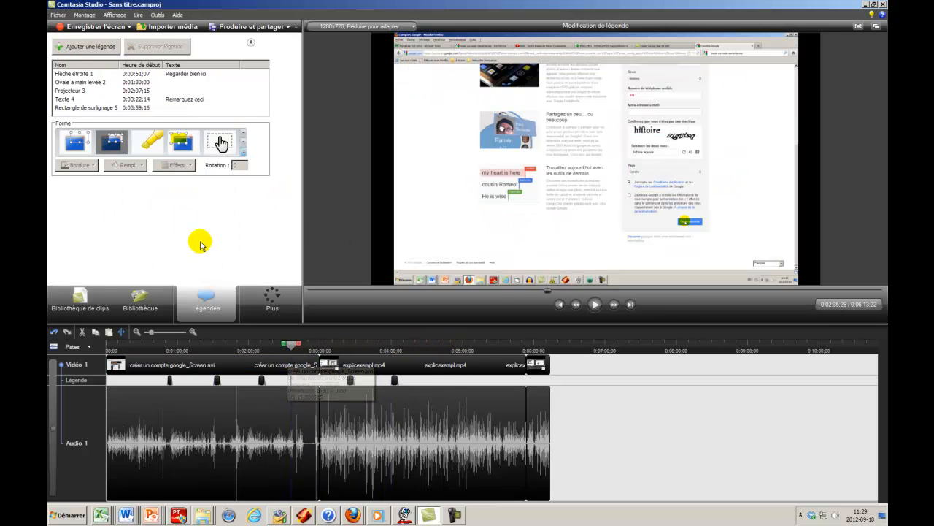
click(243, 152)
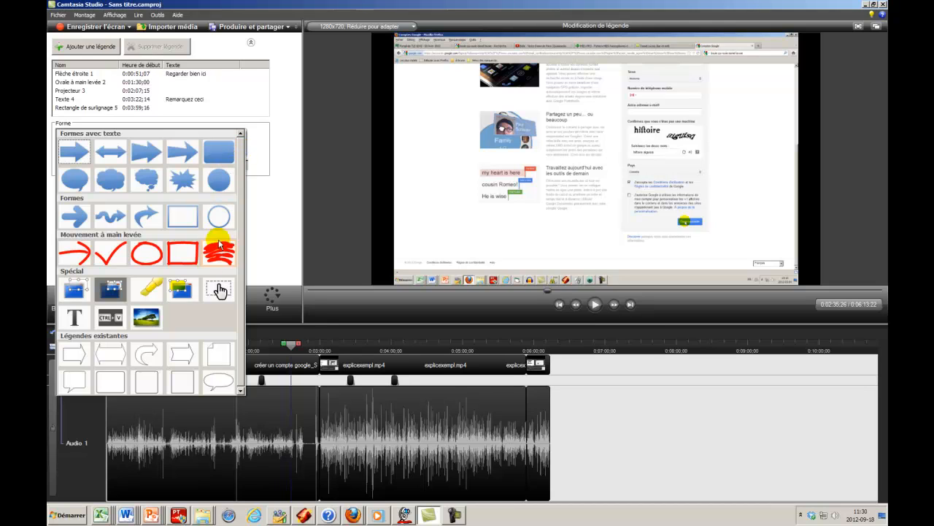
click(183, 355)
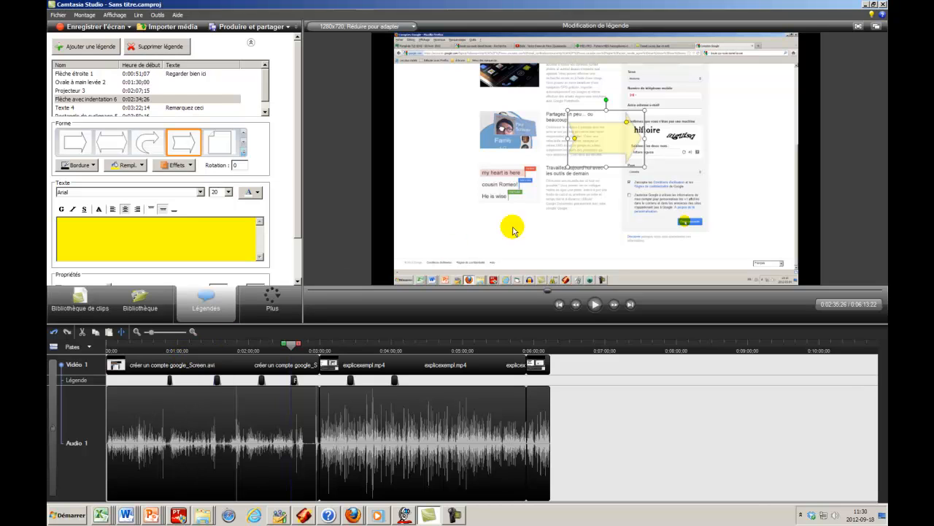
Step: Move the indented arrow so it points at the "my heart is here" text lines, and fill it with red
drag(612, 146, 445, 194)
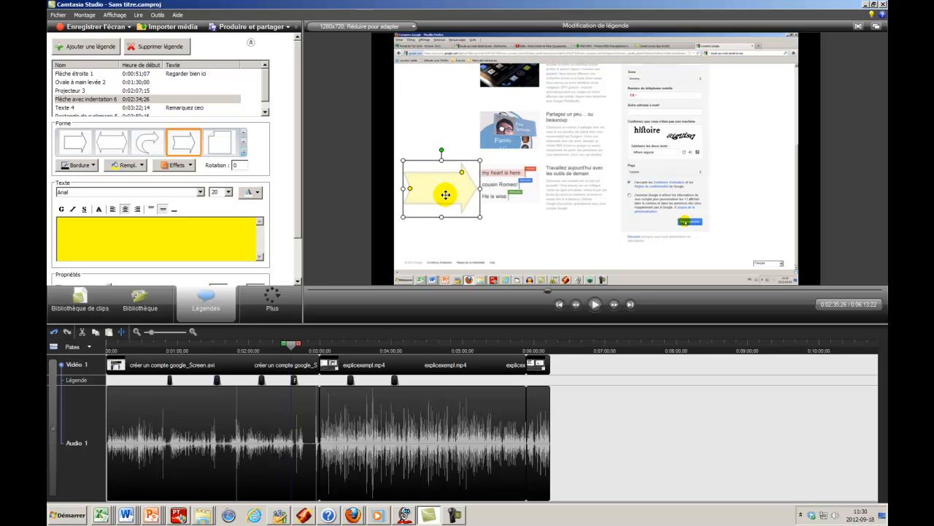
drag(445, 194, 444, 192)
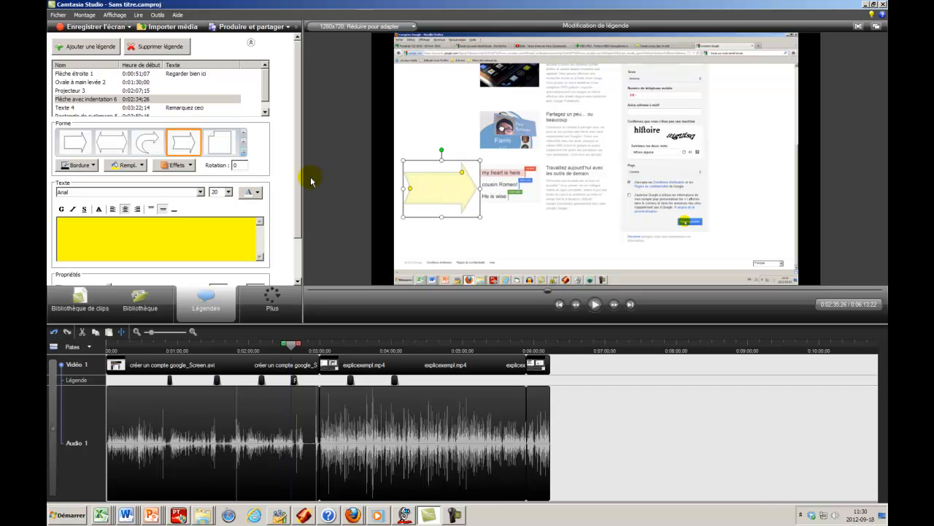
click(92, 166)
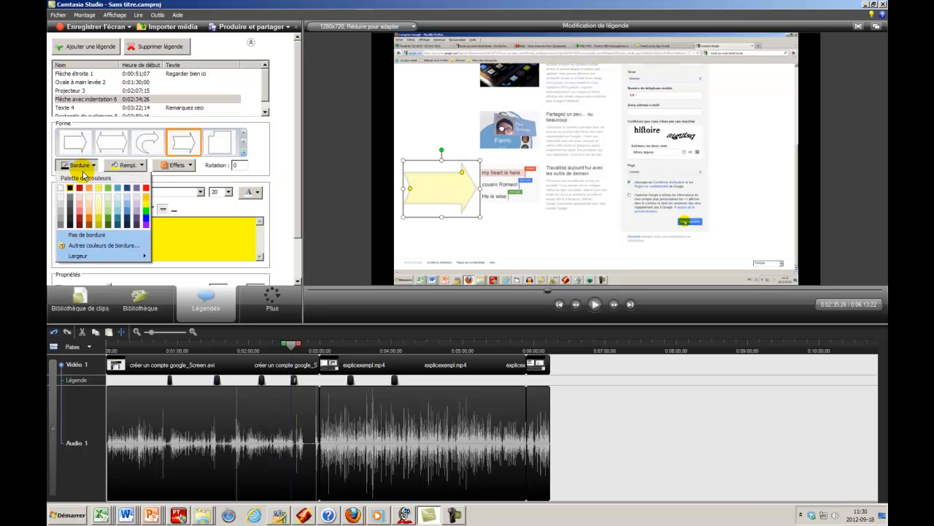
click(132, 168)
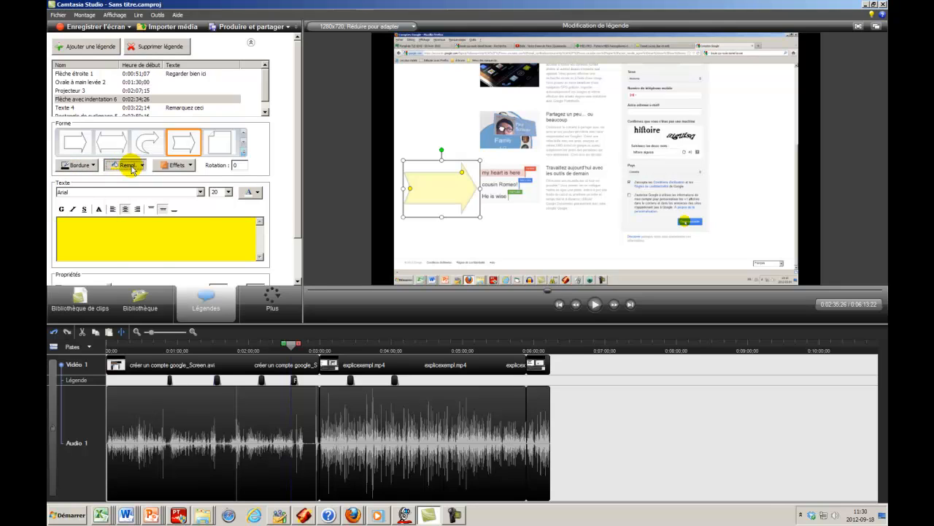
click(132, 168)
click(132, 192)
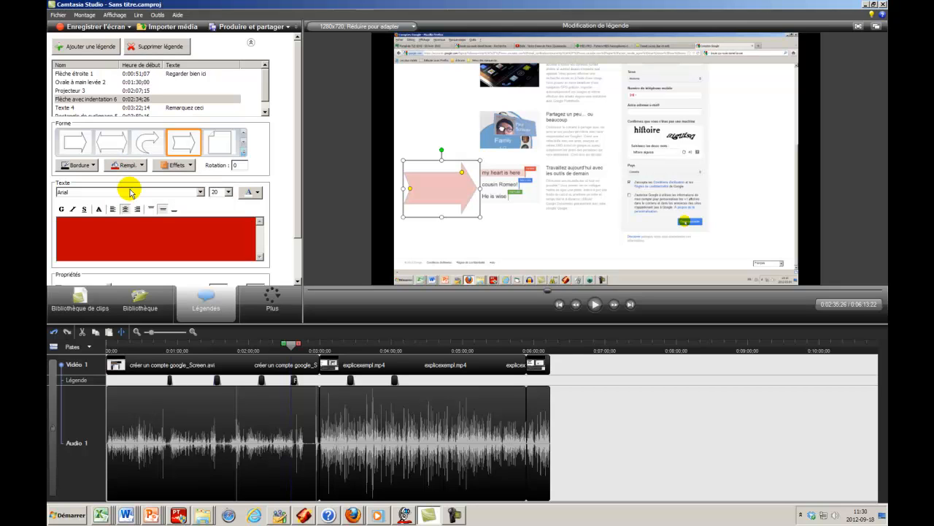
Step: Reduce the red arrow's transparency to the second-darkest preset so it is nearly opaque
click(179, 165)
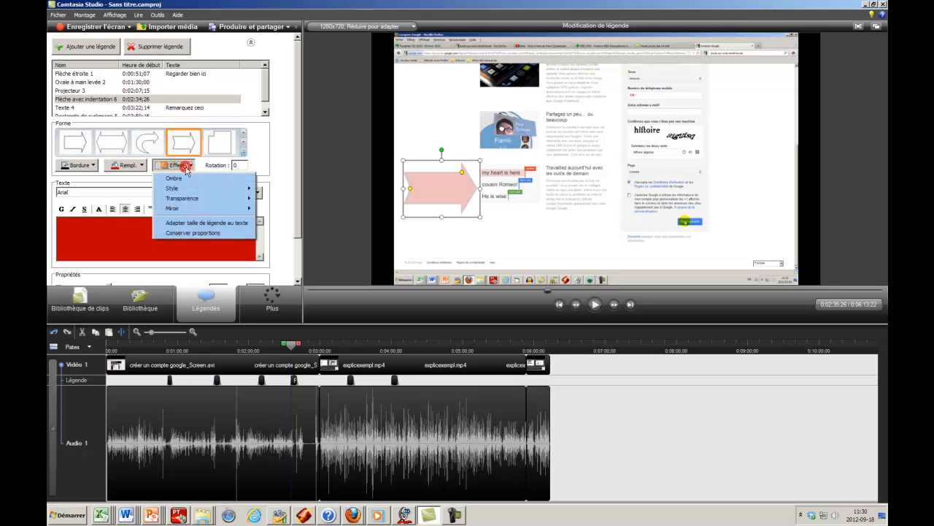
mouse_move(209, 200)
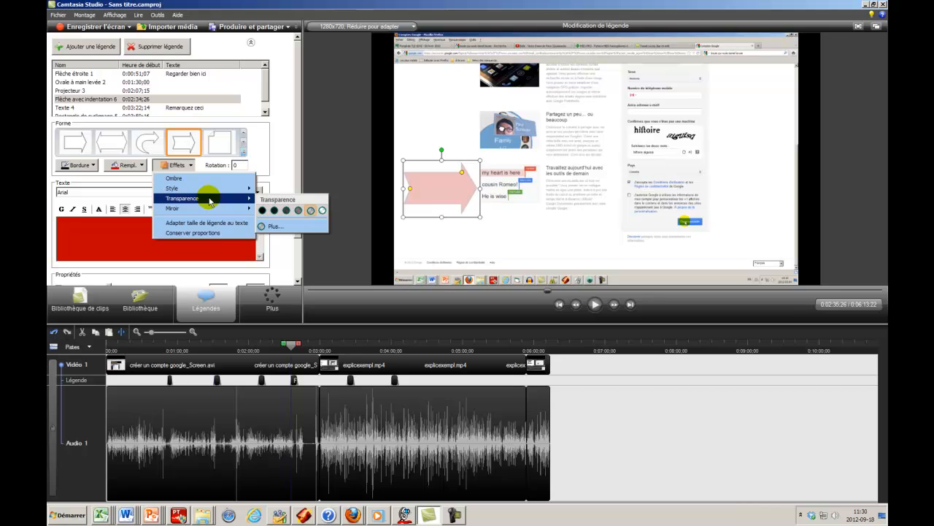
click(274, 212)
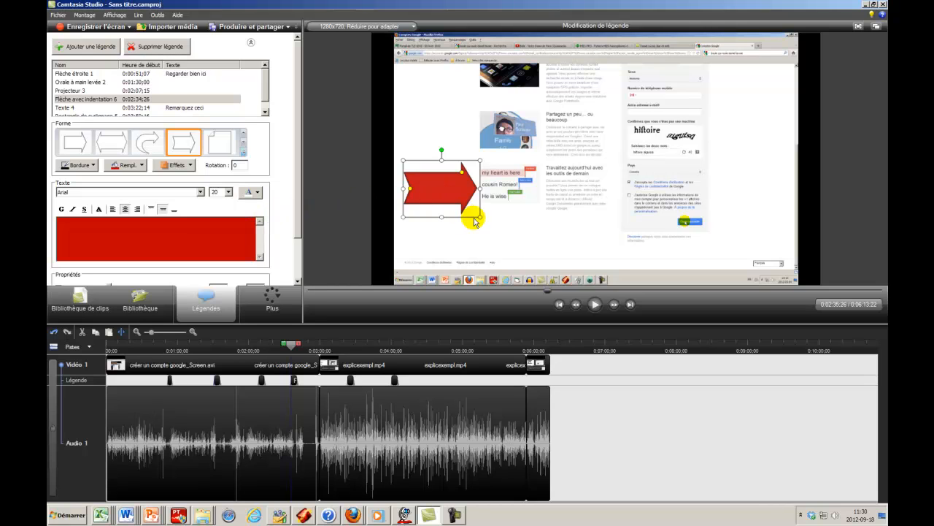
Step: Make the red arrow longer and flatter, and move it to point at the blue photo illustration in the video
drag(480, 217, 514, 201)
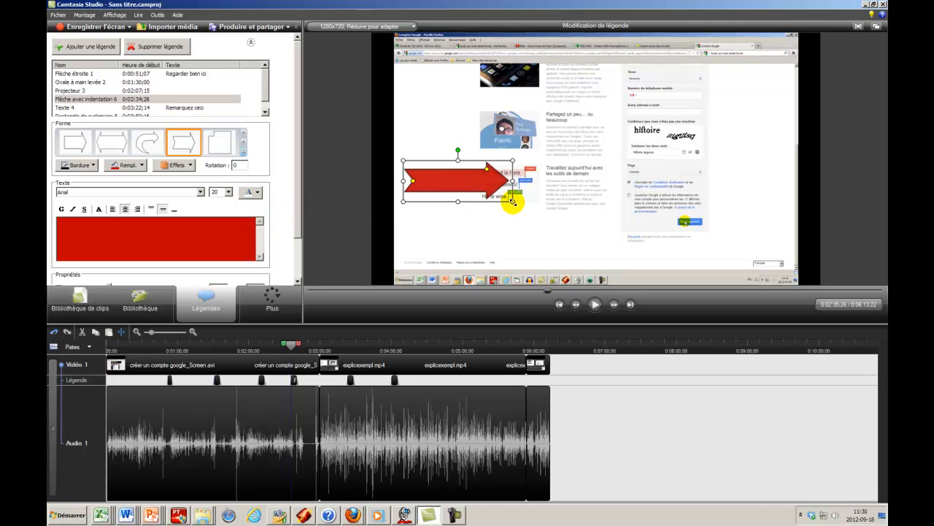
drag(461, 186, 583, 144)
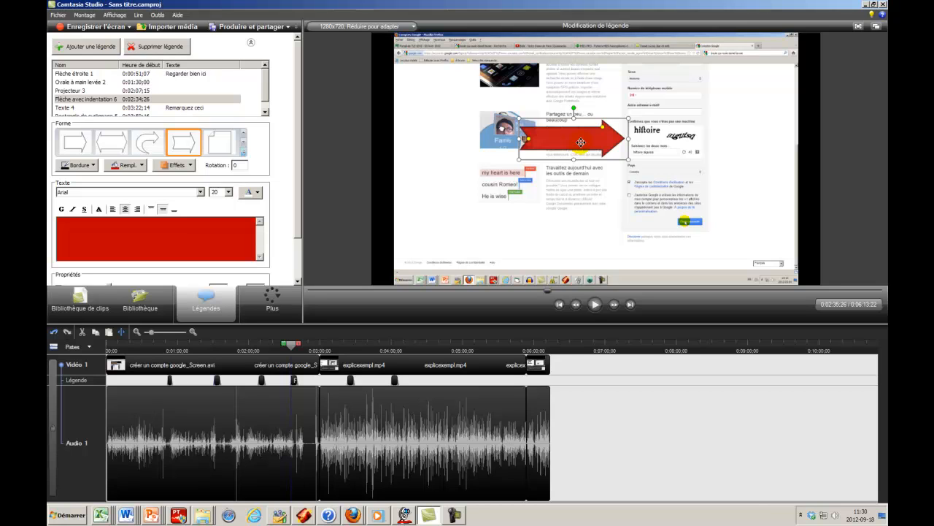
drag(581, 142, 435, 140)
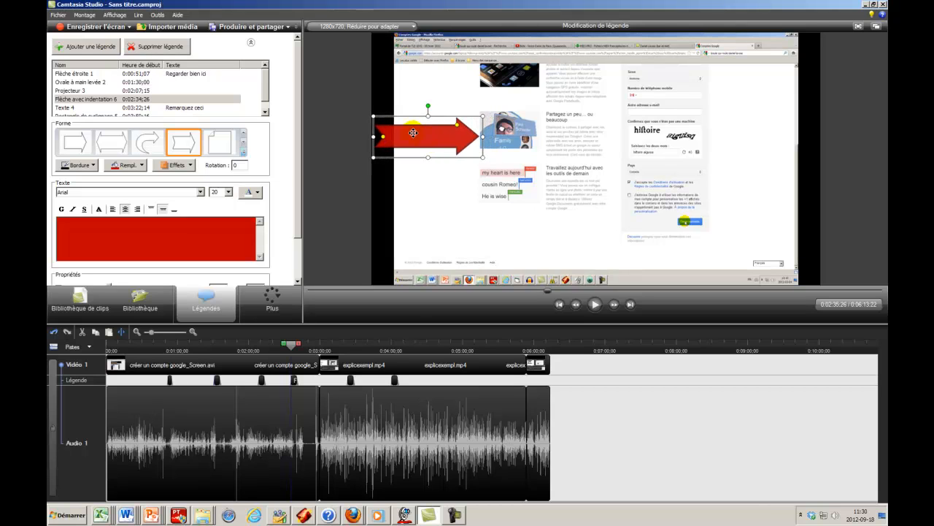
Step: Add a blur callout (Flou) at 0:02:35;26 and cover the sign-up form with it, 312 wide by 544 high at X 694, Y 97
click(97, 50)
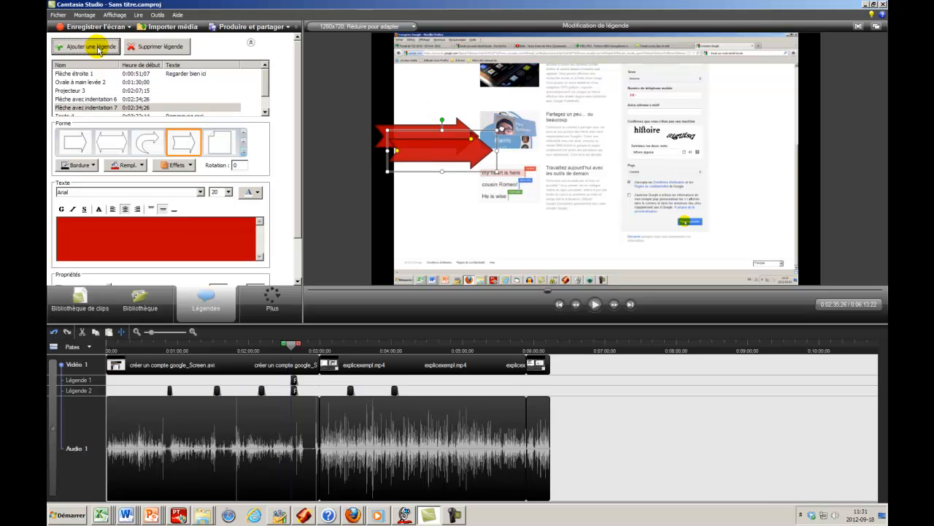
click(264, 112)
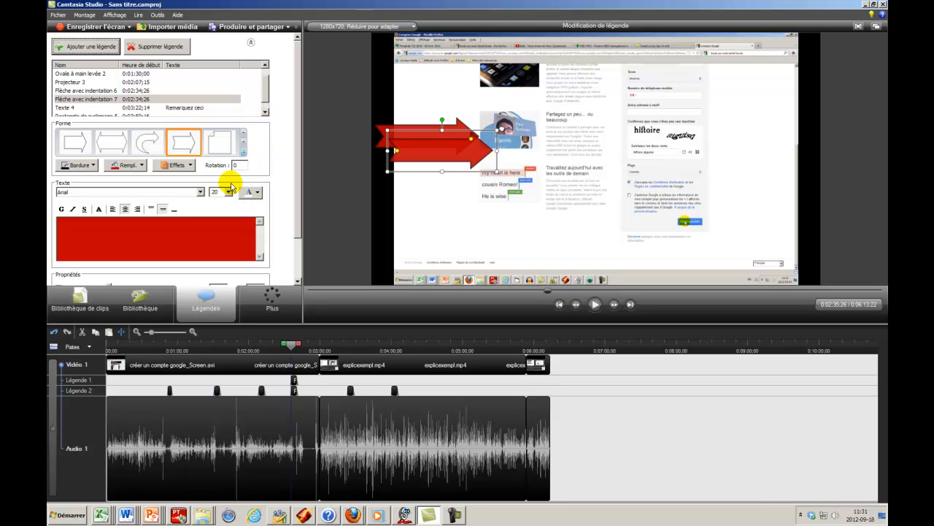
click(244, 152)
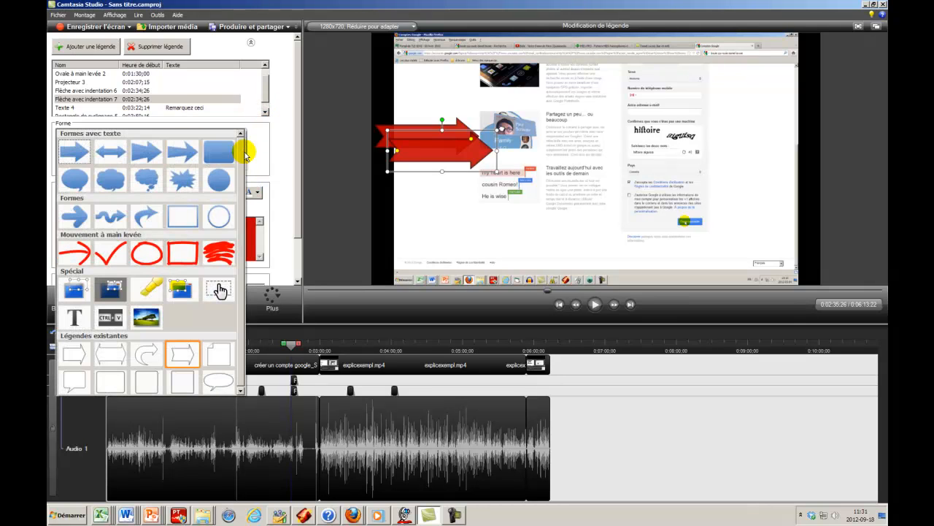
click(74, 291)
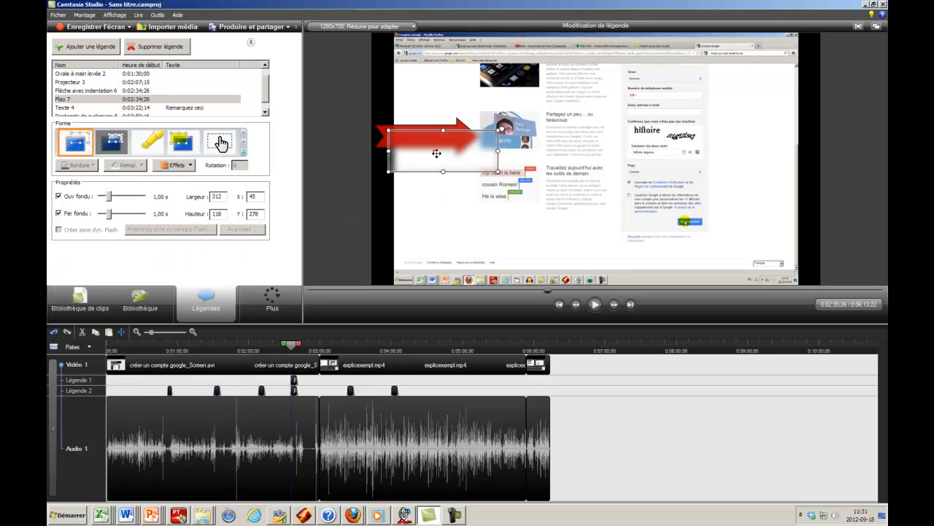
drag(434, 151, 669, 257)
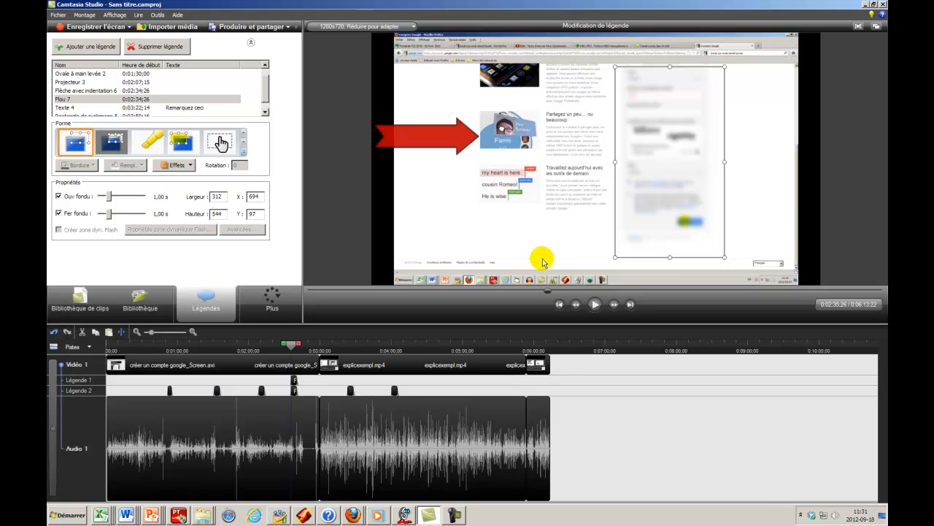
Step: Open the context options of the blur callout covering the sign-up form
right_click(653, 172)
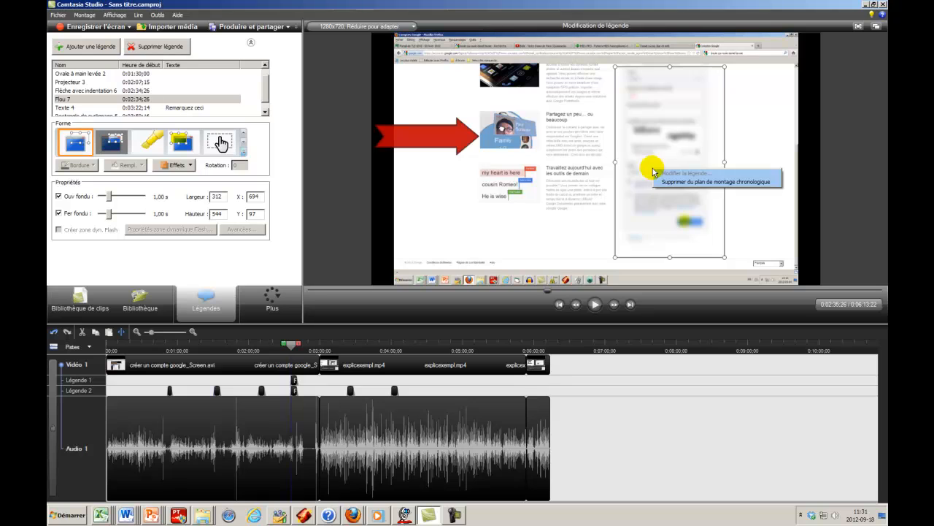